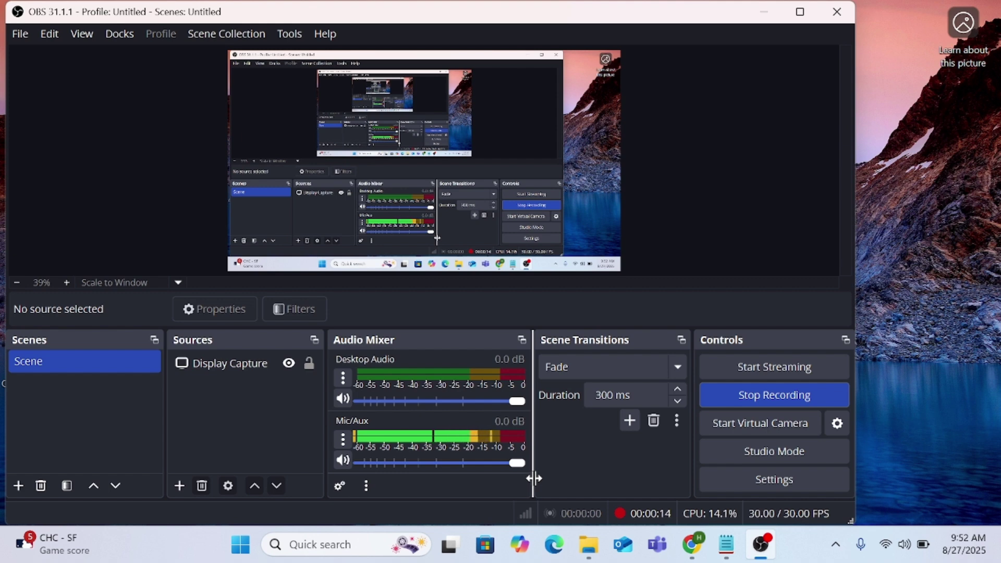
# Minimize the recording window, switch to Chrome and bring up the ChatGPT page.
pyautogui.click(764, 12)
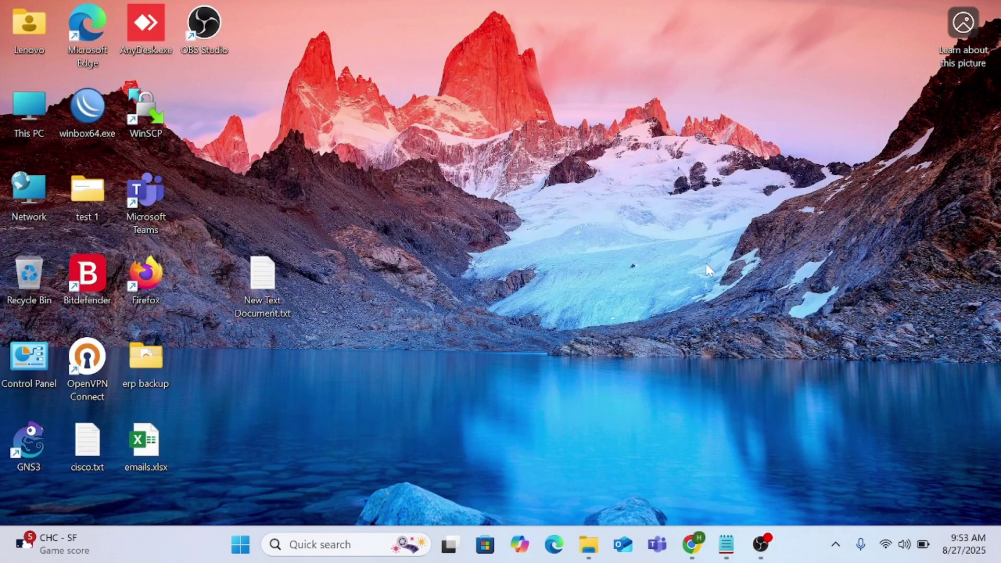
pyautogui.click(693, 546)
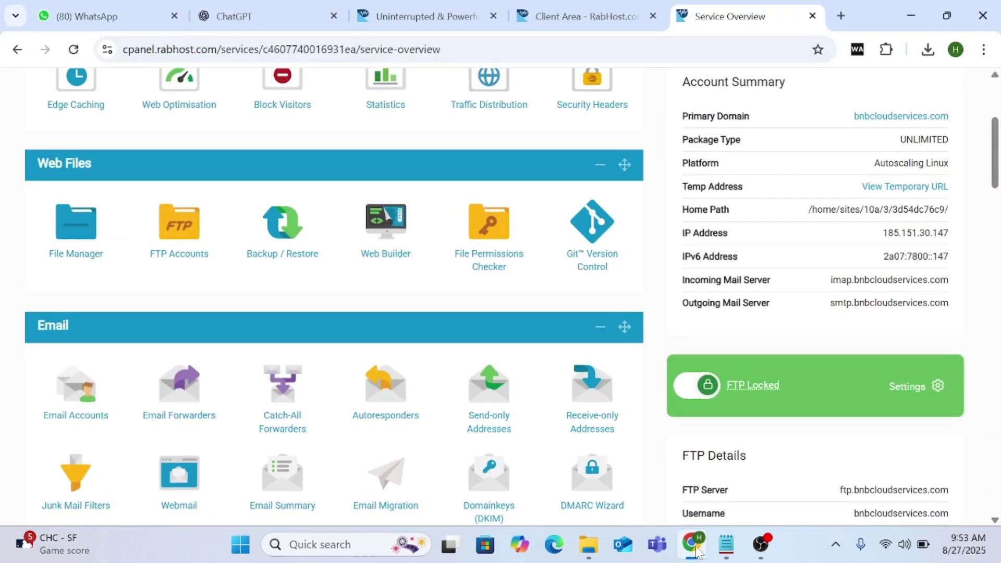
pyautogui.click(280, 21)
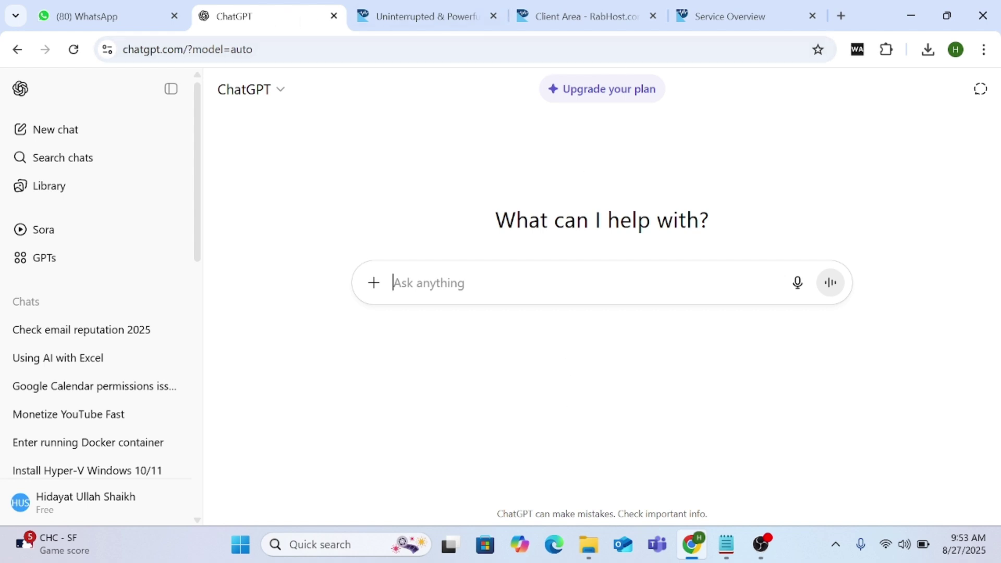
# Switch to Notepad and copy the full two-line prompt about the Coffee Chuck website.
pyautogui.click(726, 544)
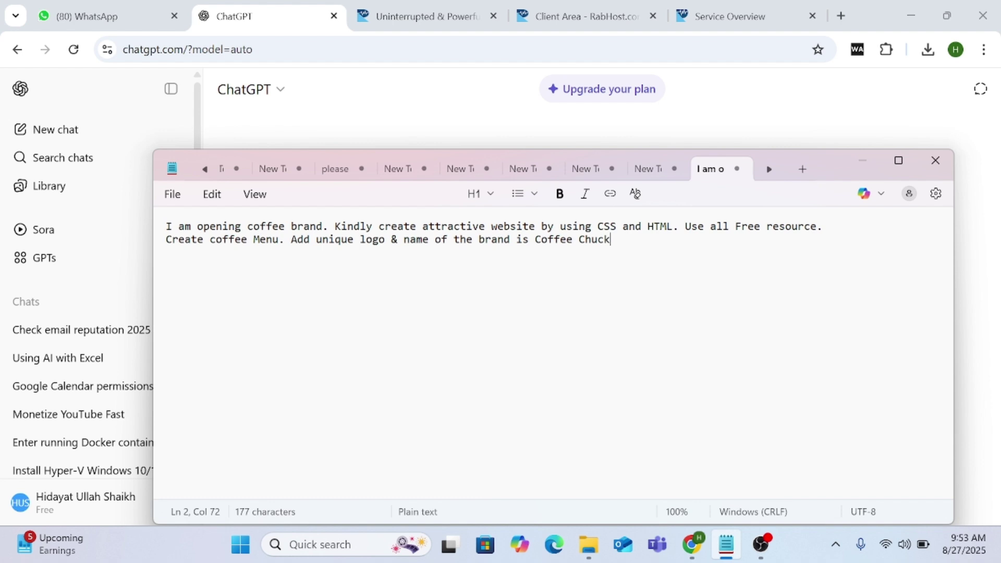
pyautogui.tripleClick(231, 226)
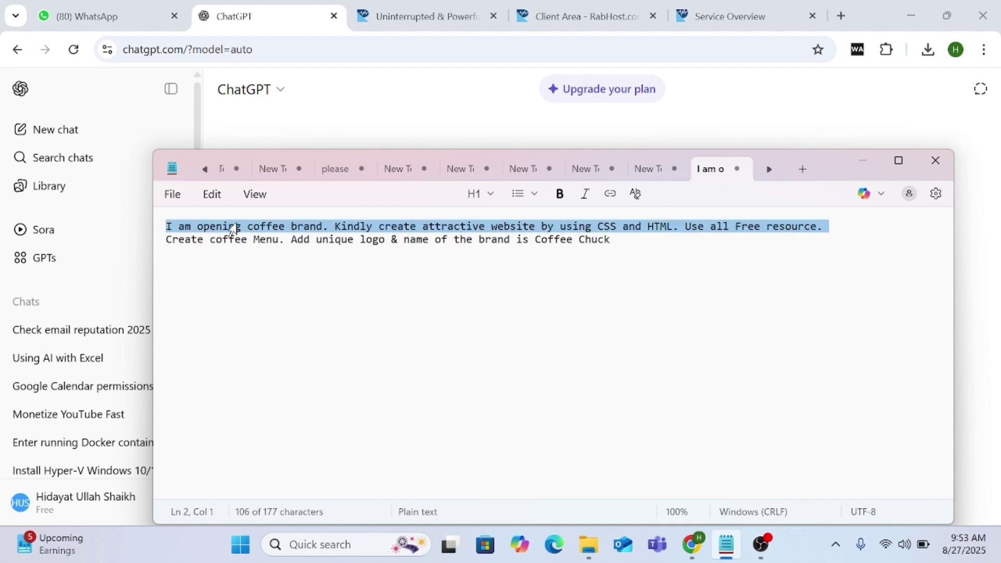
pyautogui.click(240, 228)
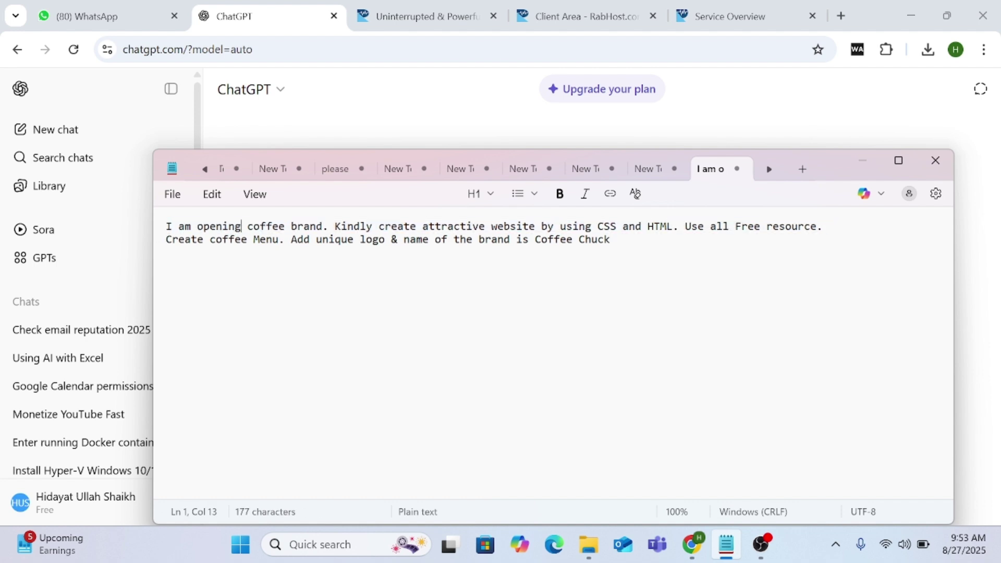
pyautogui.moveTo(163, 229); pyautogui.dragTo(614, 239)
pyautogui.rightClick(577, 236)
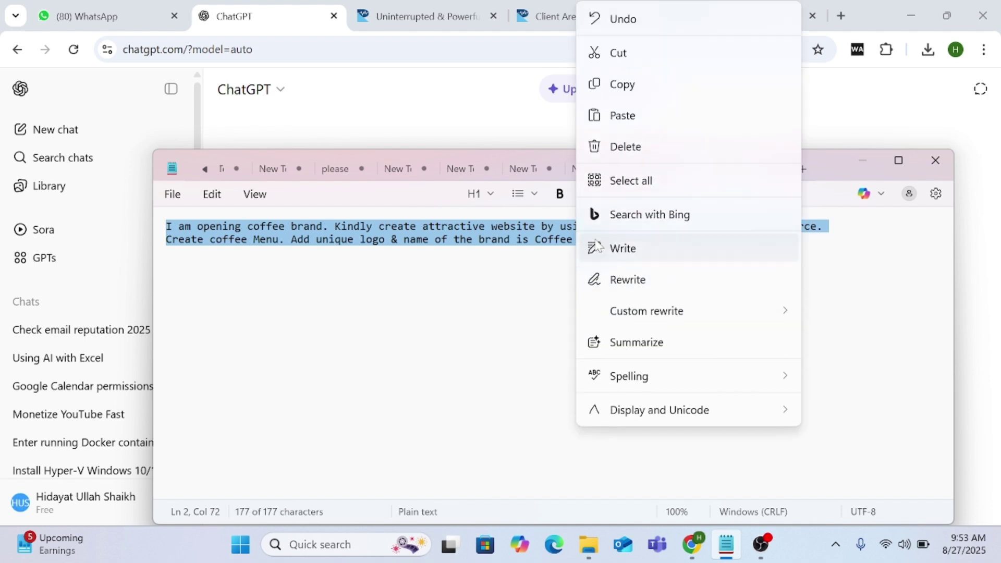
pyautogui.click(639, 84)
# Return to ChatGPT and submit the copied prompt requesting an HTML and CSS Coffee Chuck website with menu and logo.
pyautogui.click(503, 116)
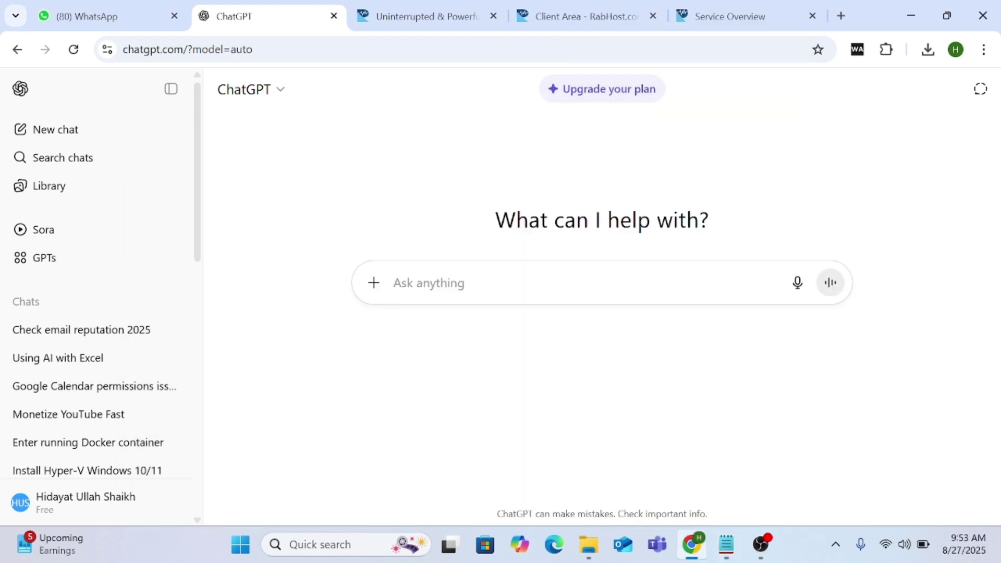
pyautogui.rightClick(452, 290)
pyautogui.click(485, 346)
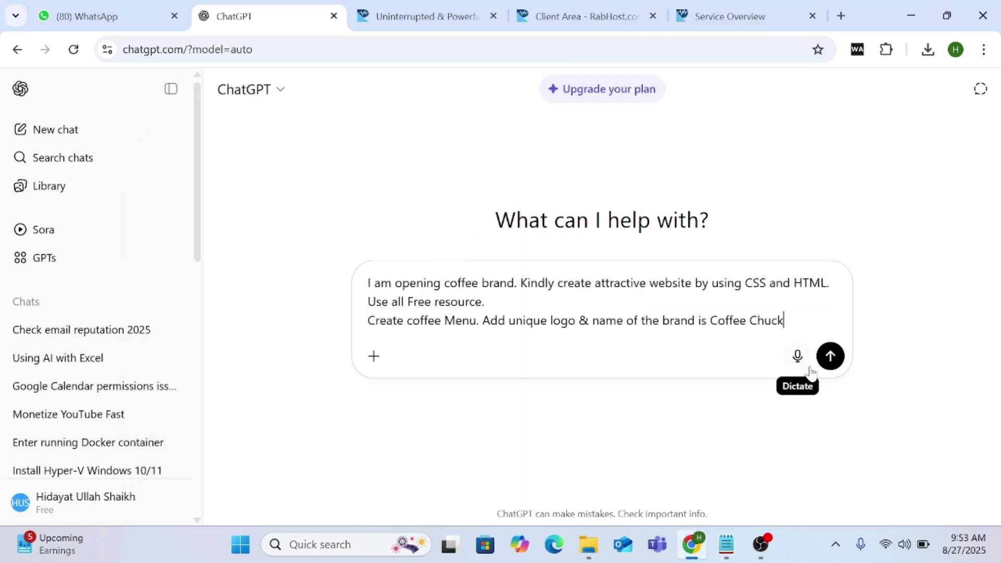
pyautogui.click(830, 357)
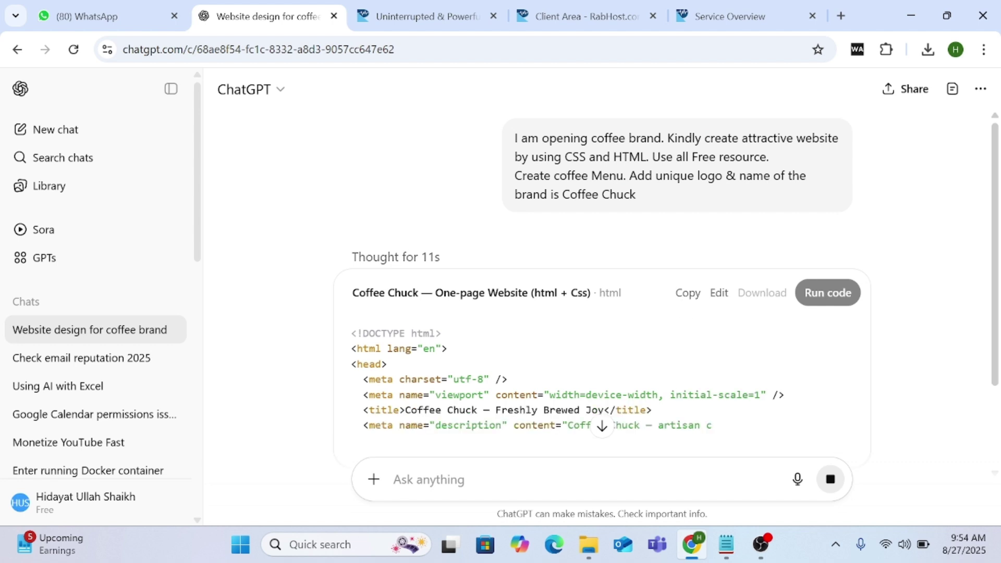
pyautogui.moveTo(995, 235); pyautogui.dragTo(996, 295)
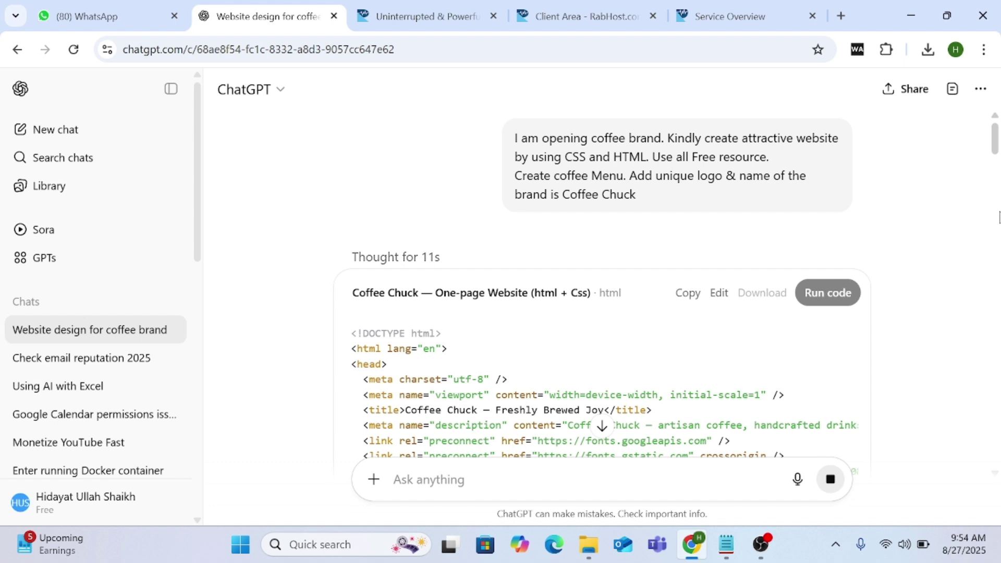
pyautogui.click(373, 480)
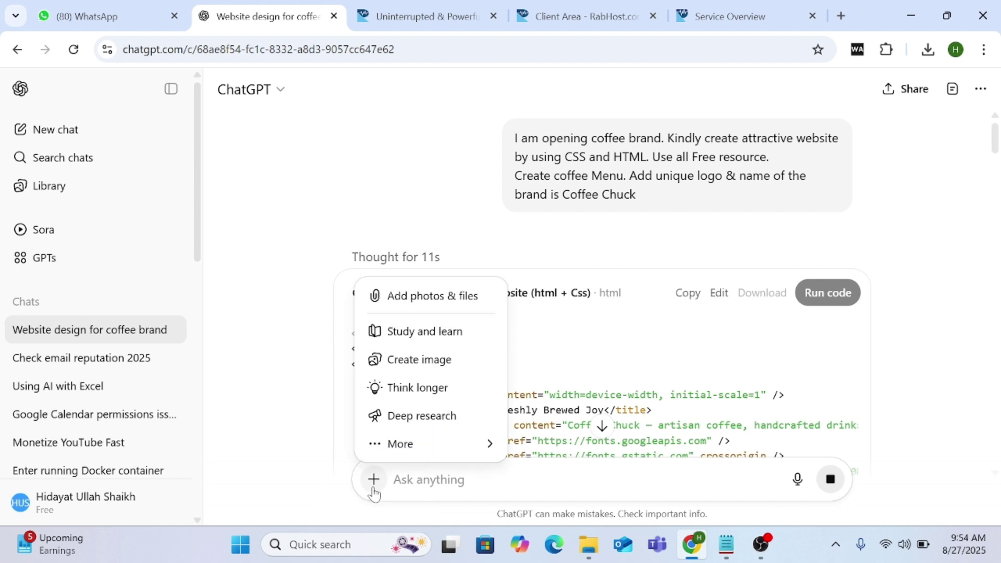
pyautogui.click(374, 487)
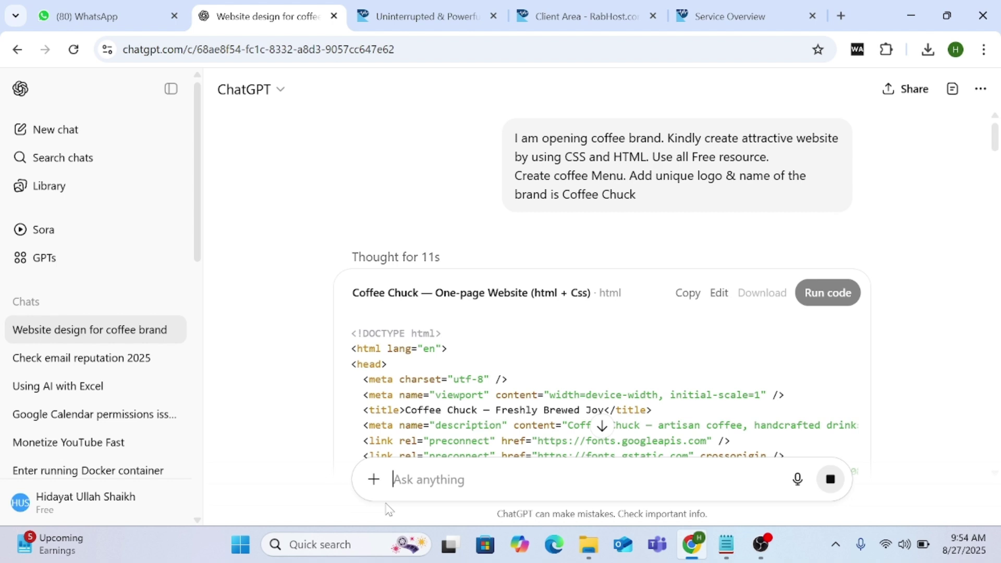
# Look through the generated Coffee Chuck one-page website response and copy its complete HTML code.
pyautogui.moveTo(994, 137); pyautogui.dragTo(998, 486)
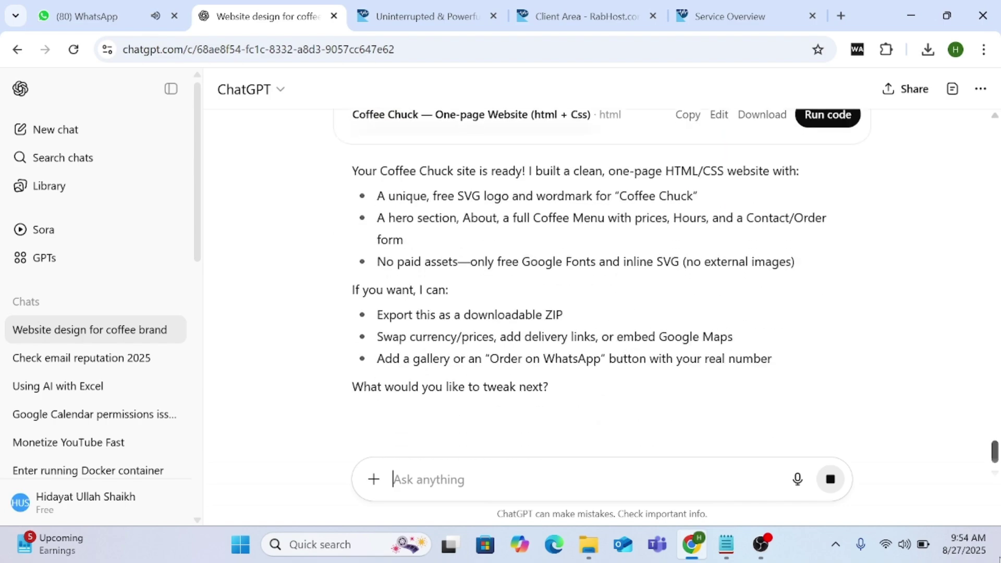
pyautogui.scroll(15, 992, 368)
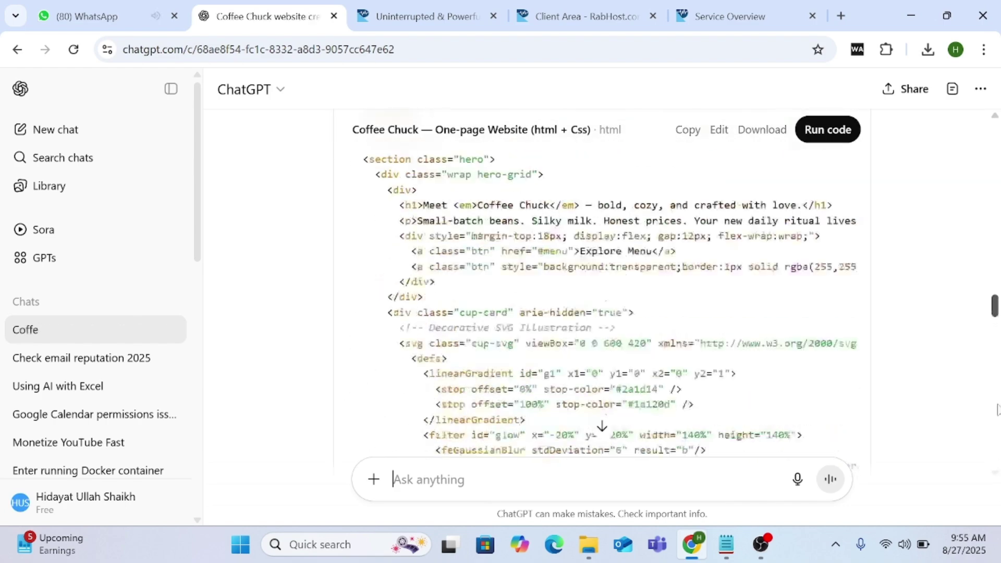
pyautogui.scroll(15, 993, 367)
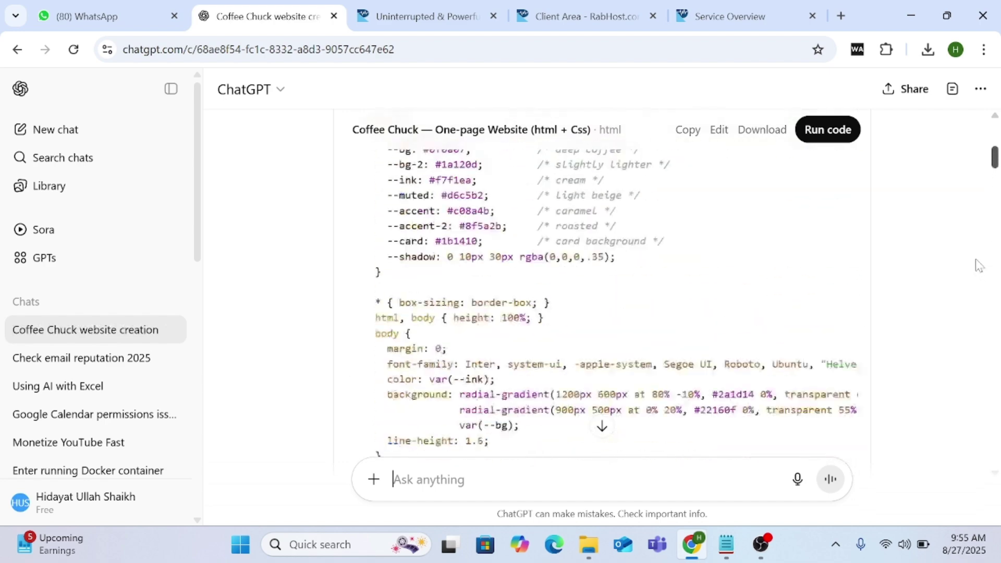
pyautogui.scroll(3, 979, 254)
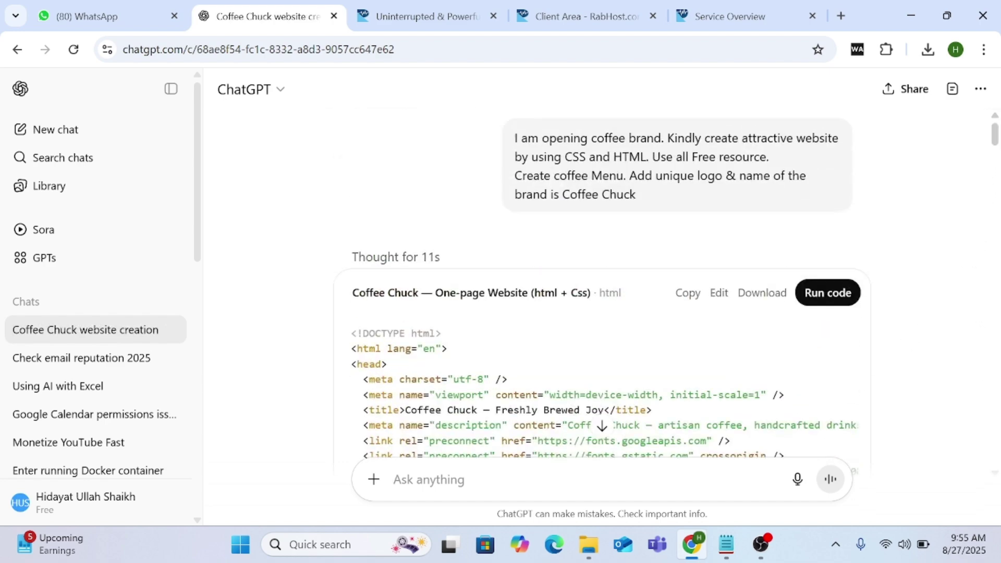
pyautogui.click(689, 297)
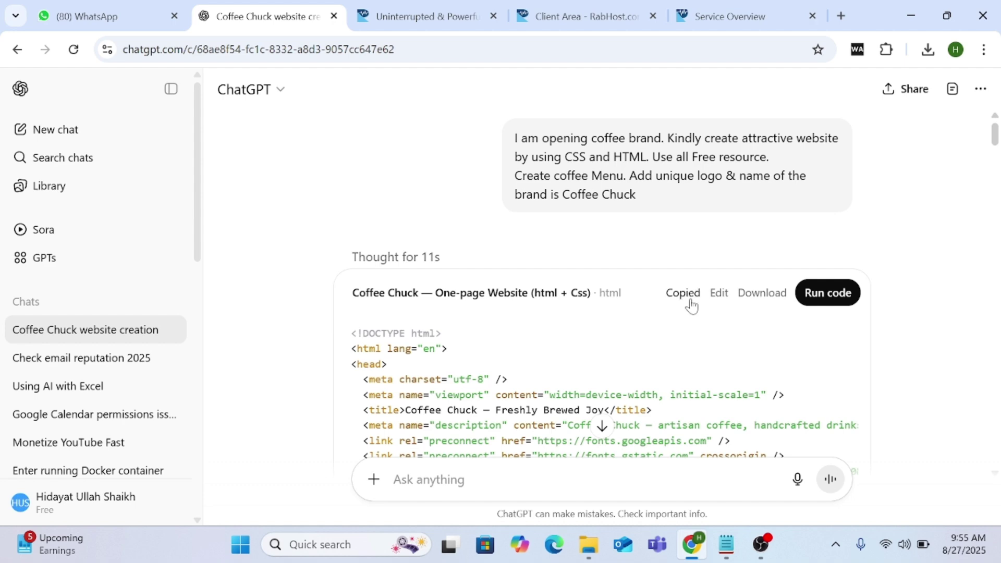
# Minimize the open windows, launch a new Notepad window and paste the copied website code into it.
pyautogui.click(911, 15)
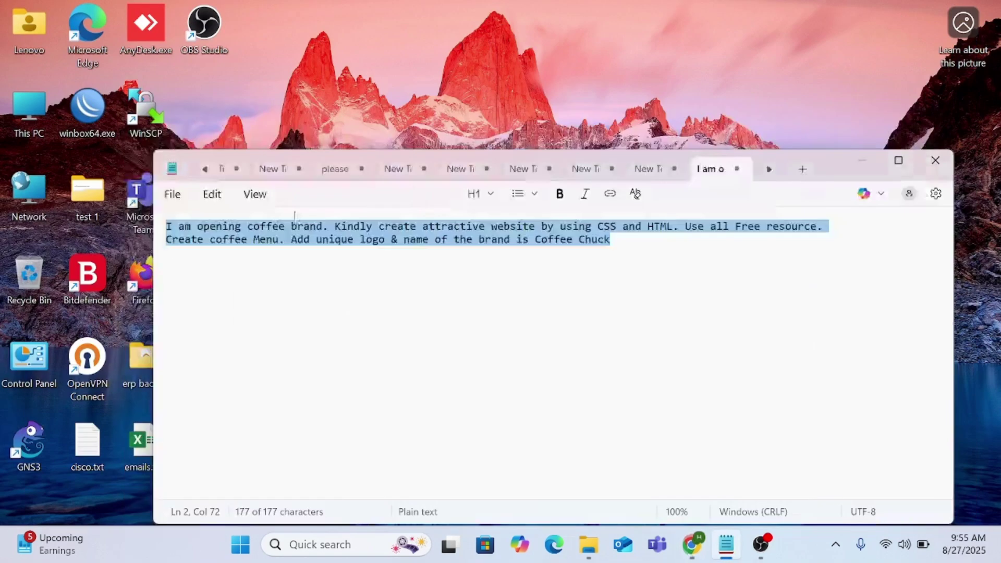
pyautogui.click(862, 160)
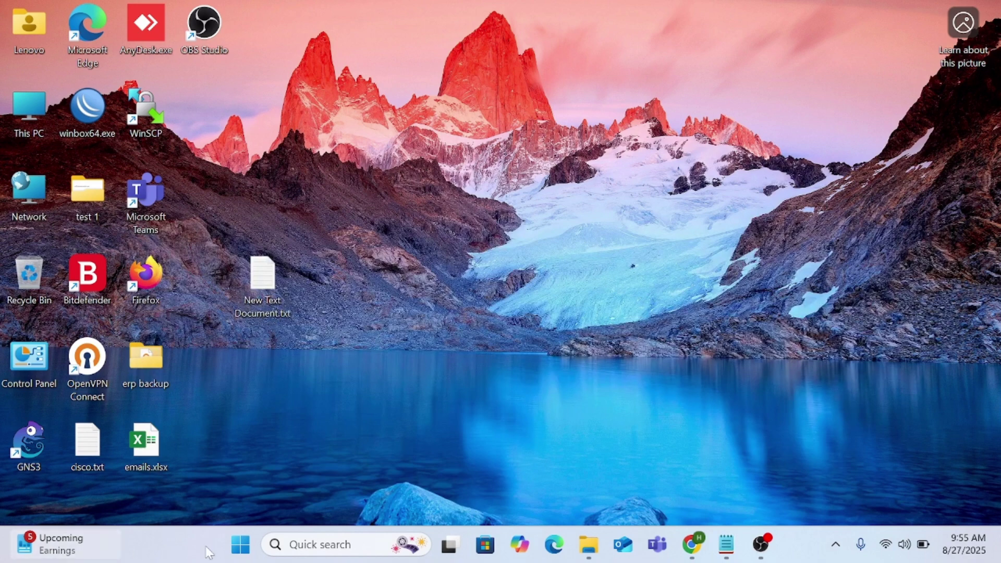
pyautogui.click(239, 547)
pyautogui.write('note')
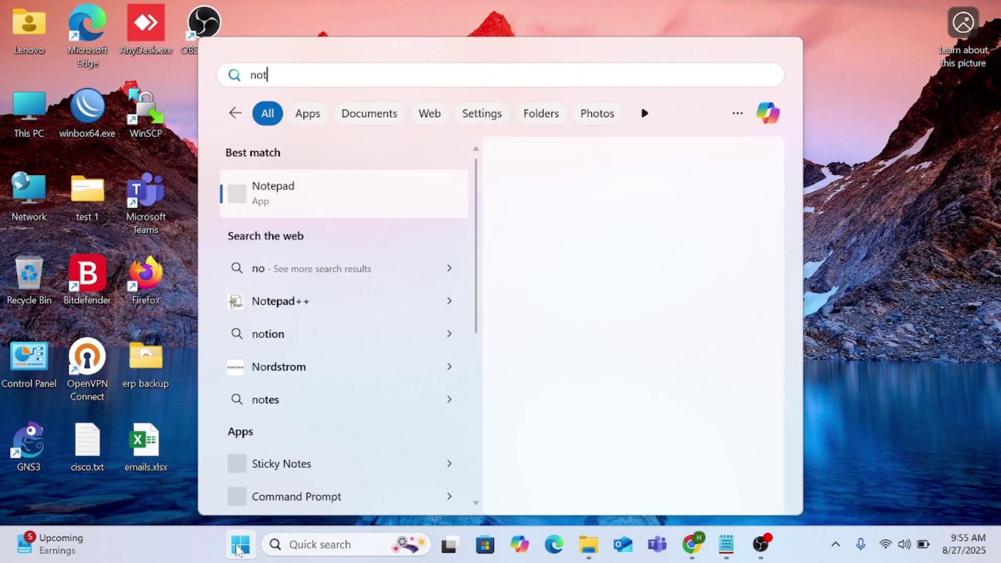
pyautogui.click(295, 193)
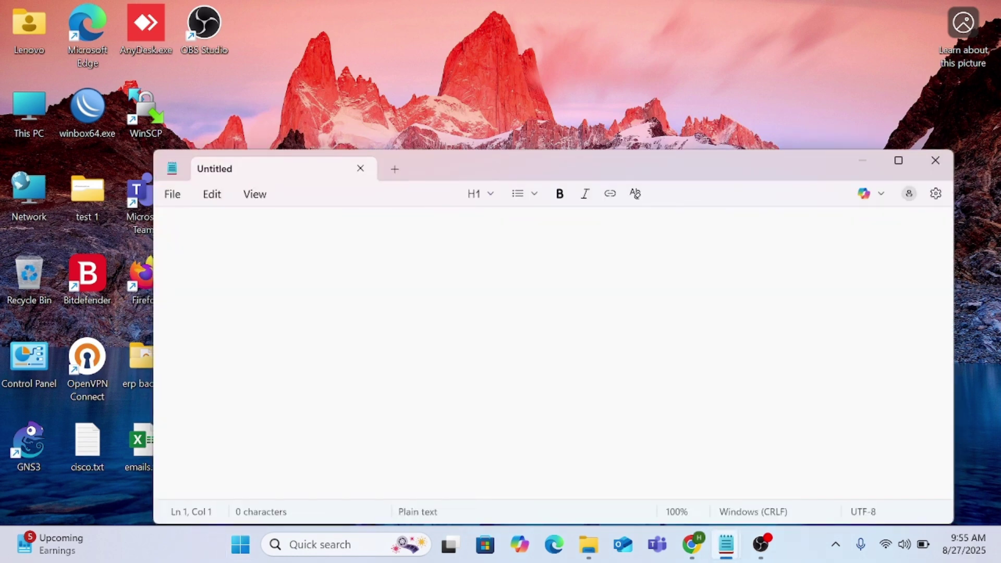
pyautogui.hotkey('ctrl', 'v')
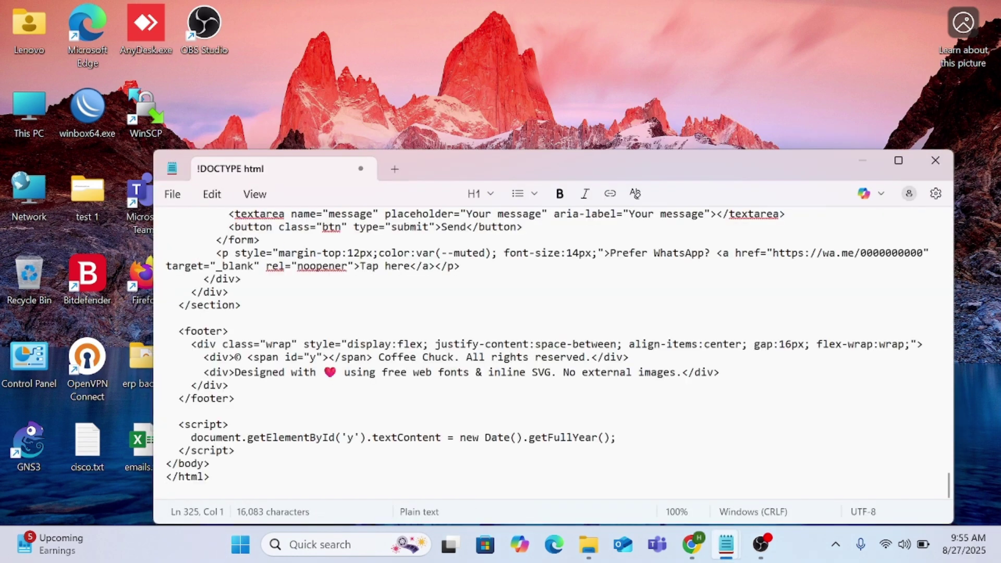
# Save the pasted code to the Desktop as test.html with the file type set to All files.
pyautogui.click(178, 198)
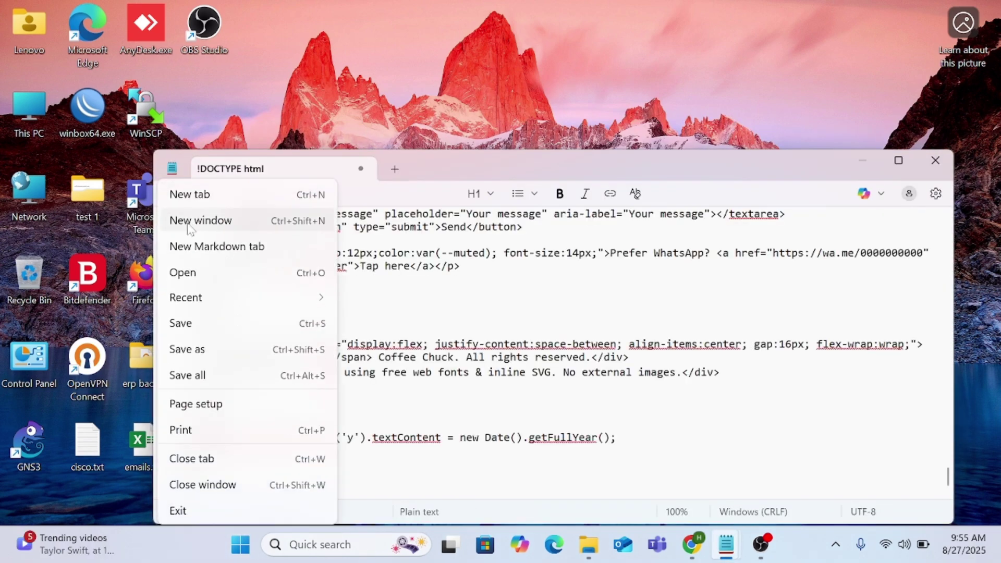
pyautogui.click(217, 352)
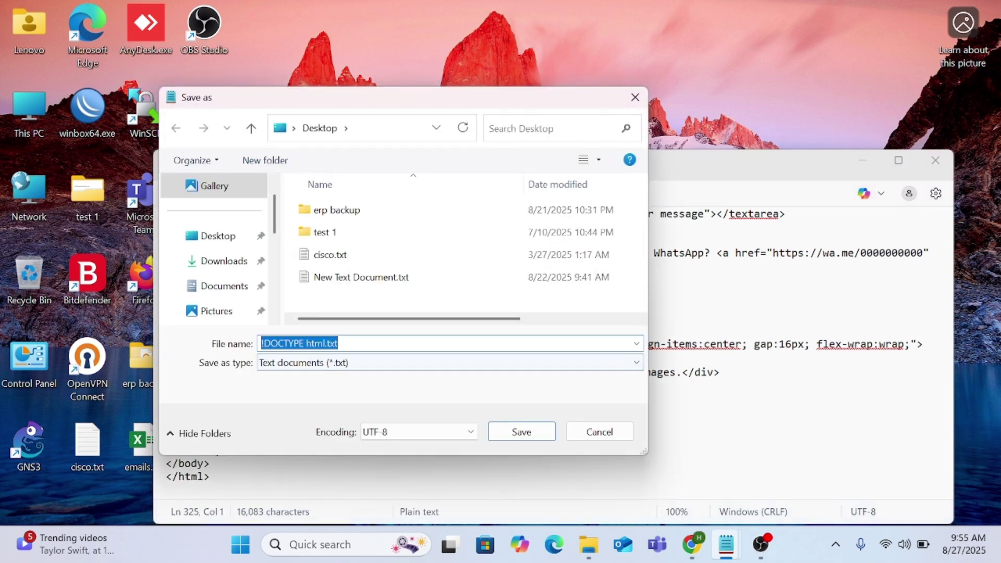
pyautogui.click(380, 363)
pyautogui.click(358, 395)
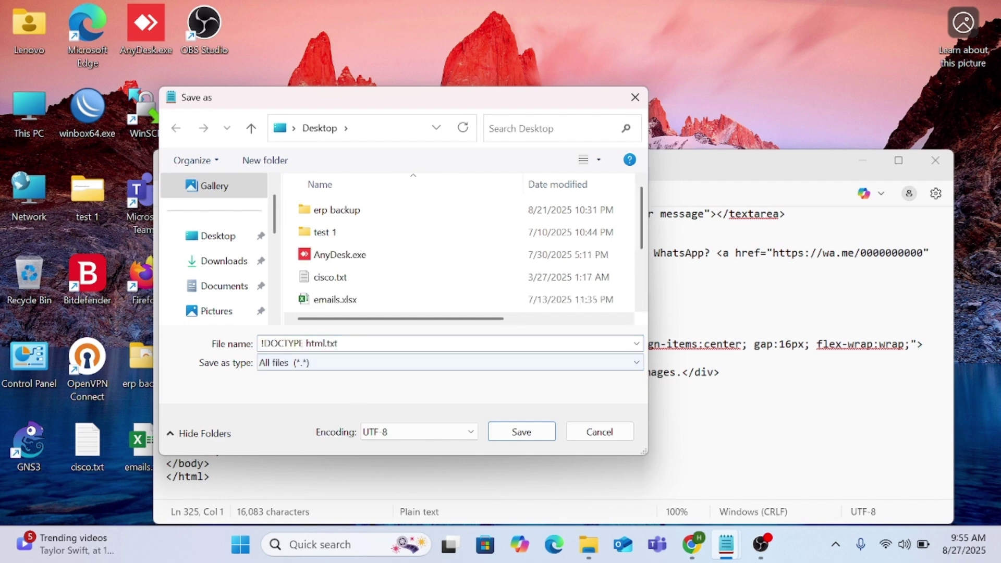
pyautogui.hotkey('shift', 'Tab')
pyautogui.write('te')
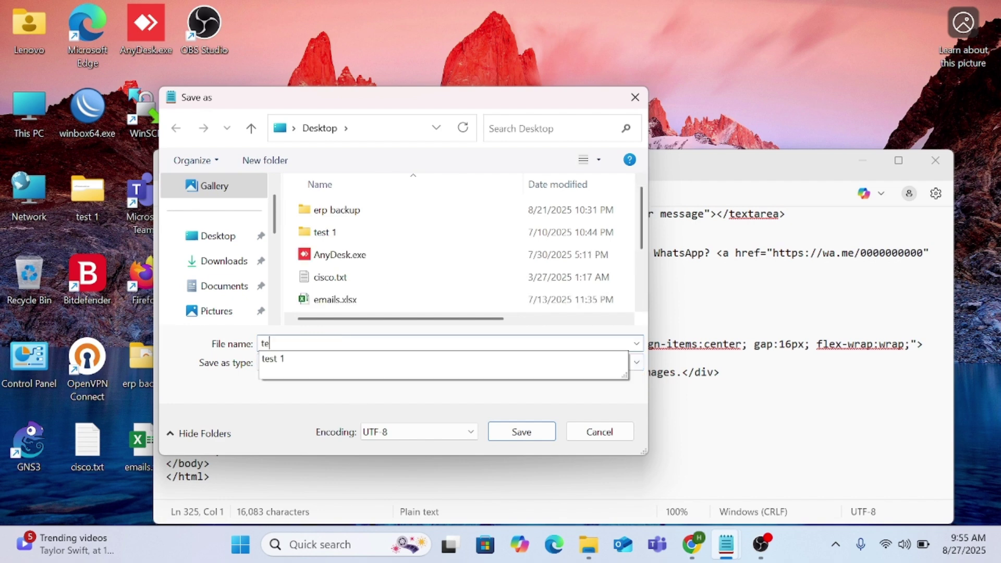
pyautogui.write('st.h')
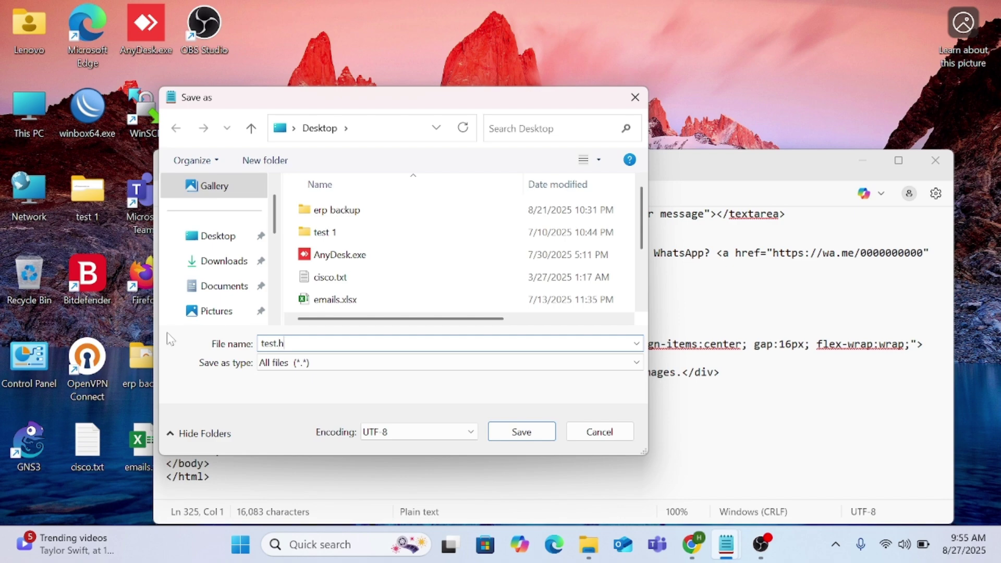
pyautogui.write('tml')
pyautogui.click(517, 435)
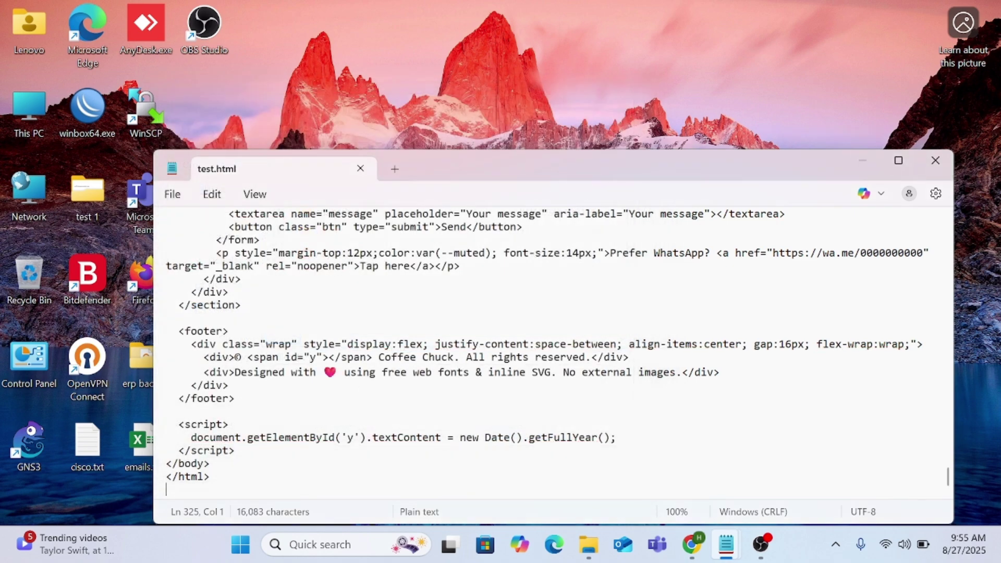
# Open test.html from the desktop in the browser and examine the Coffee Chuck page.
pyautogui.doubleClick(210, 114)
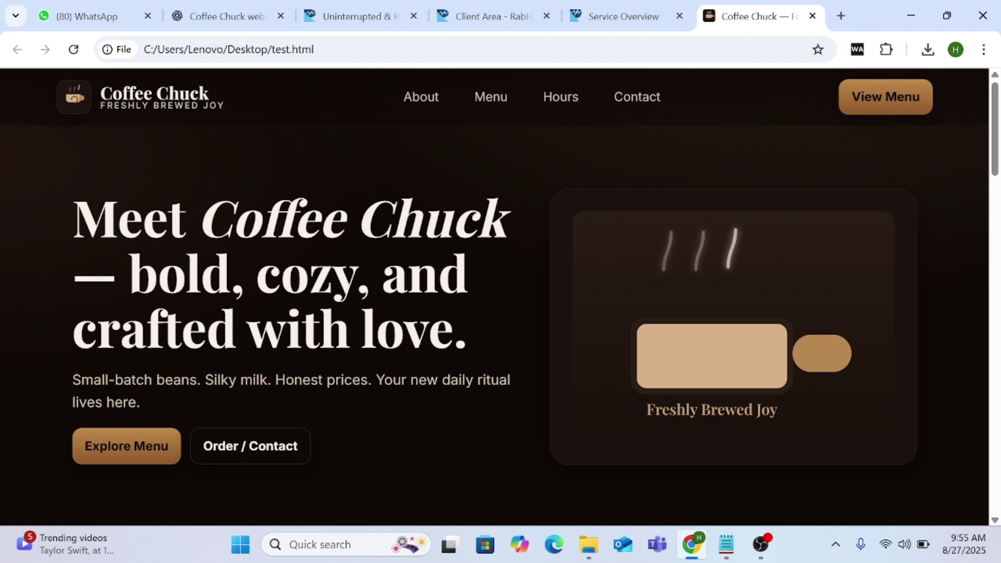
pyautogui.moveTo(996, 138)
pyautogui.mouseDown()
pyautogui.moveTo(991, 402)
pyautogui.moveTo(983, 291)
pyautogui.moveTo(997, 137)
pyautogui.mouseUp()
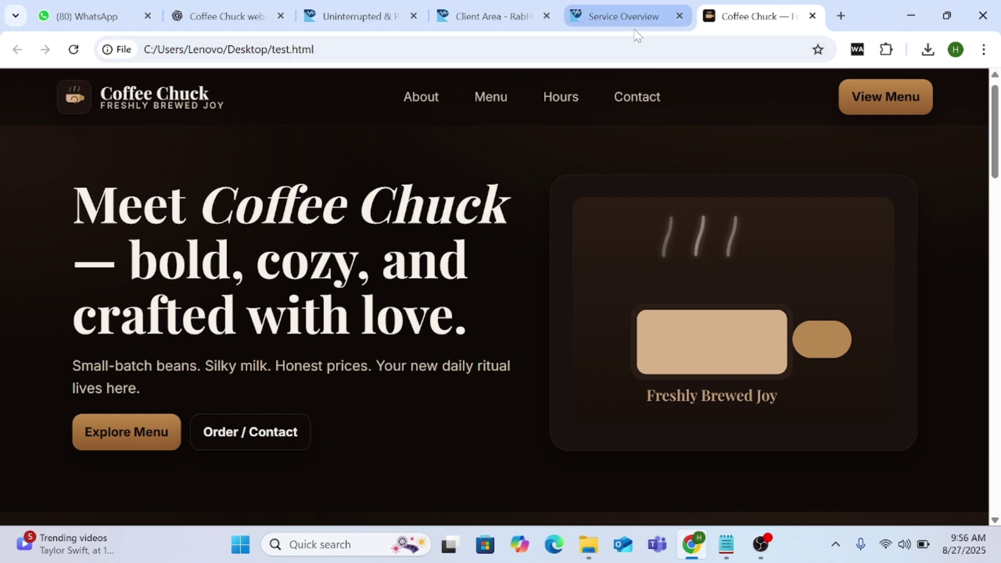
# Switch to the hosting control panel, search its tools for "sub" and open the Subdomains page.
pyautogui.moveTo(631, 30)
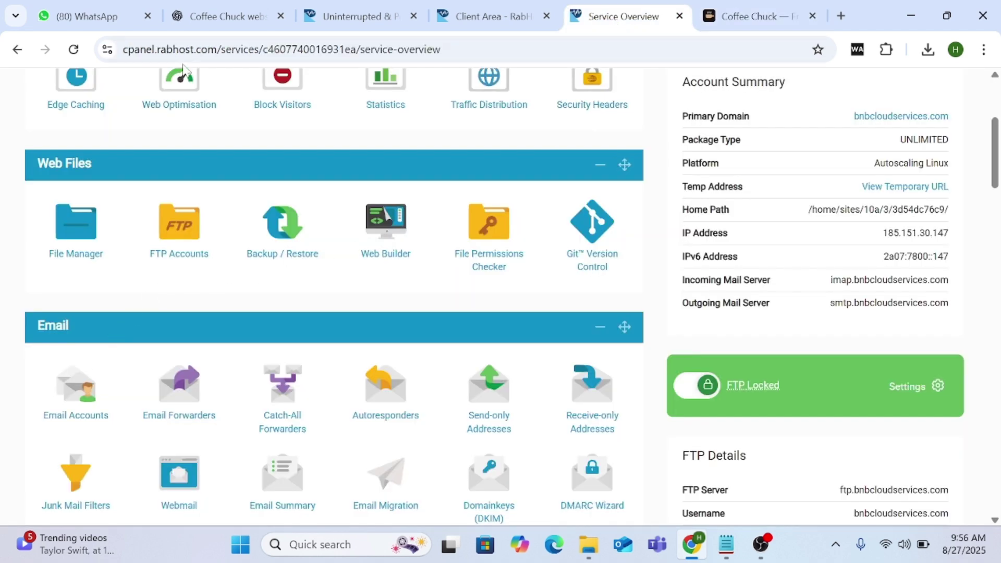
pyautogui.moveTo(993, 178); pyautogui.dragTo(912, 143)
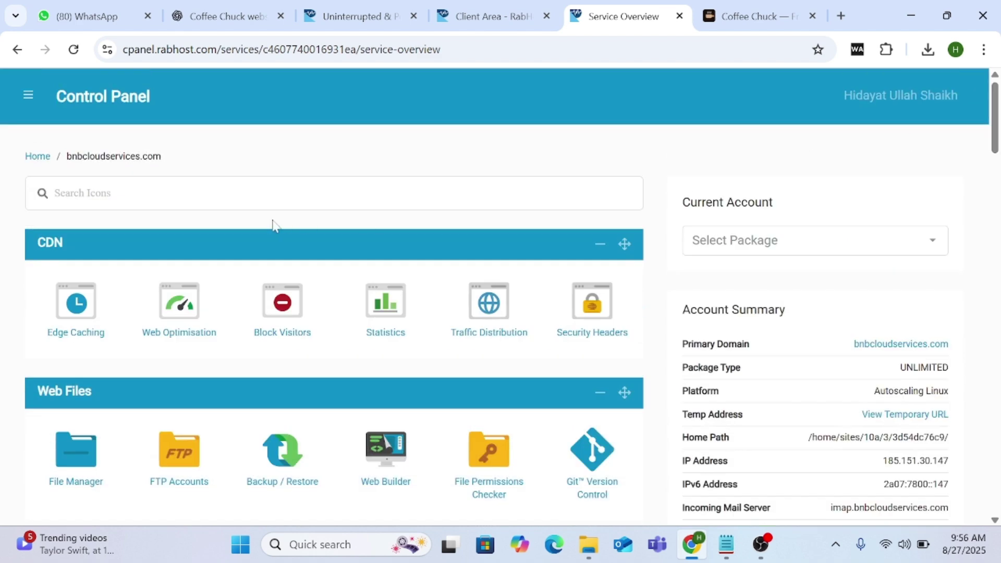
pyautogui.click(276, 193)
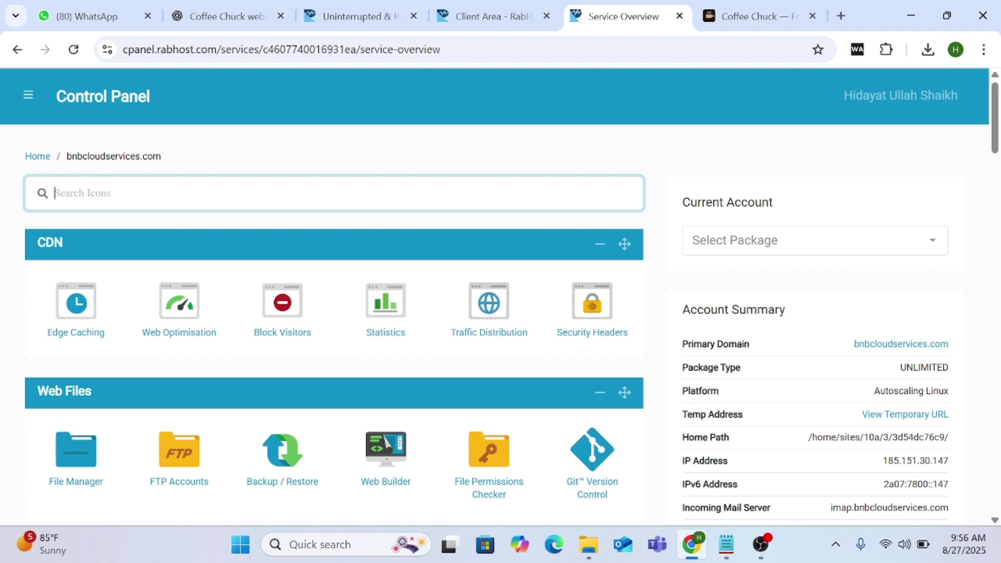
pyautogui.write('sub')
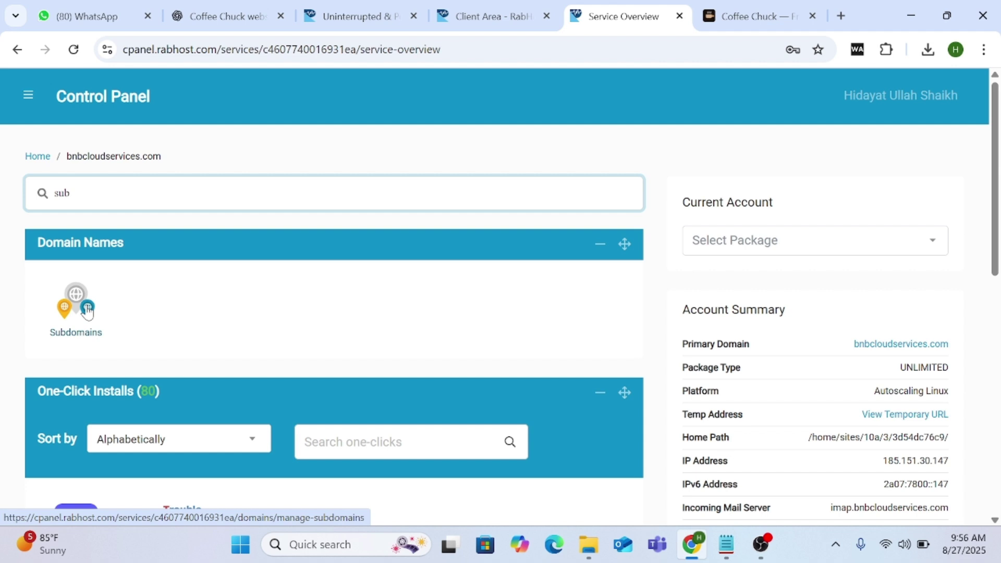
pyautogui.click(84, 312)
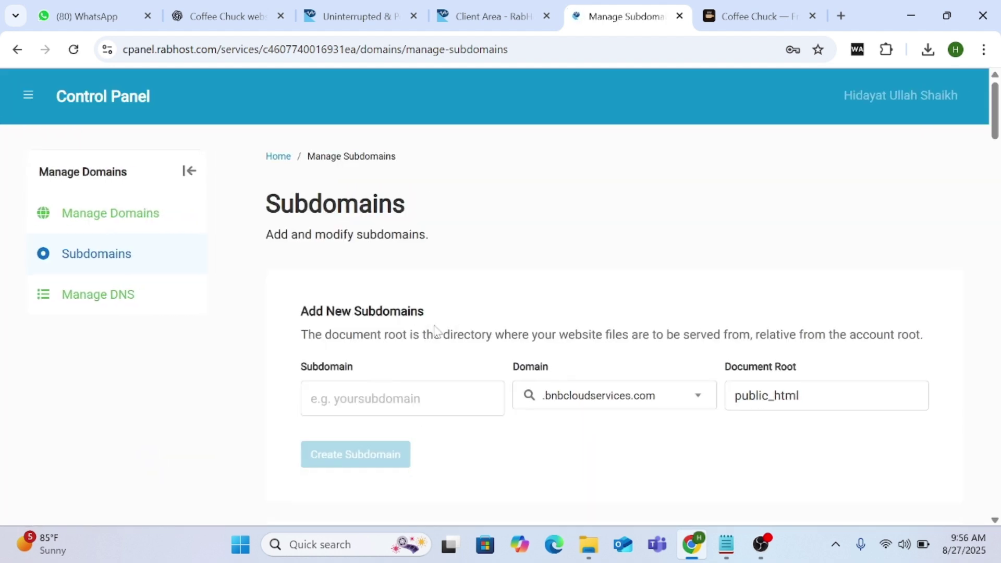
# Create the subdomain coffee under bnbcloudservices.com with document root public_html/coffee and check its entry in the subdomain list.
pyautogui.click(402, 398)
pyautogui.write('cof')
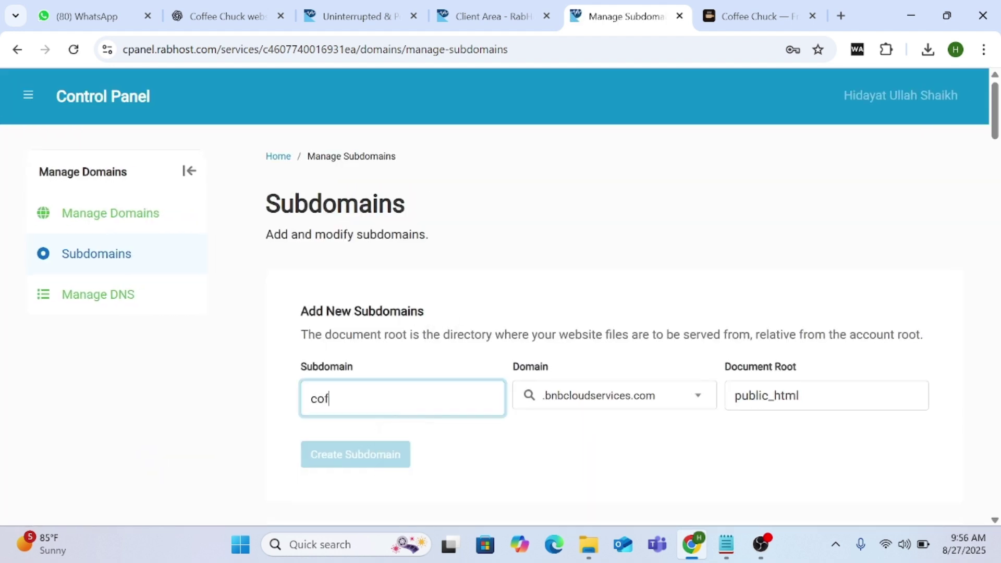
pyautogui.write('fee')
pyautogui.click(585, 458)
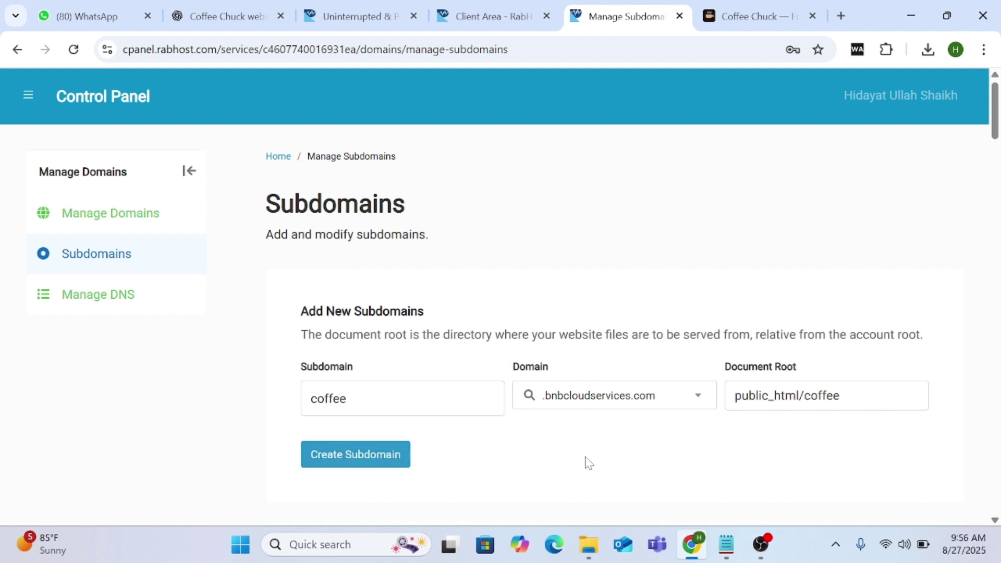
pyautogui.click(402, 463)
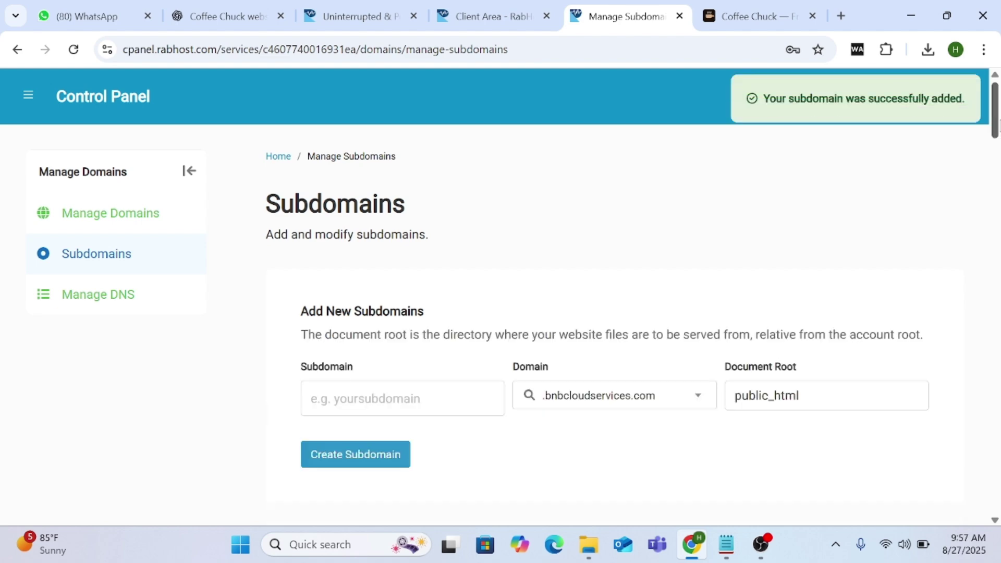
pyautogui.moveTo(997, 128); pyautogui.dragTo(996, 501)
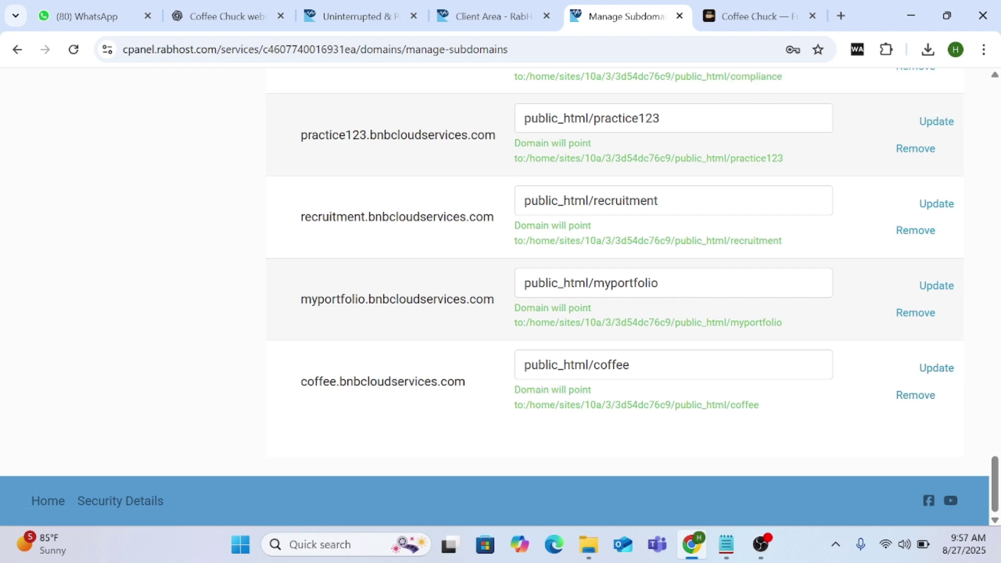
# Open the DNS management for bnbcloudservices.com and enter coffee.bnbcloudservices.com as the name of a new record, reusing the copied domain name.
pyautogui.moveTo(995, 469); pyautogui.dragTo(996, 102)
pyautogui.click(99, 282)
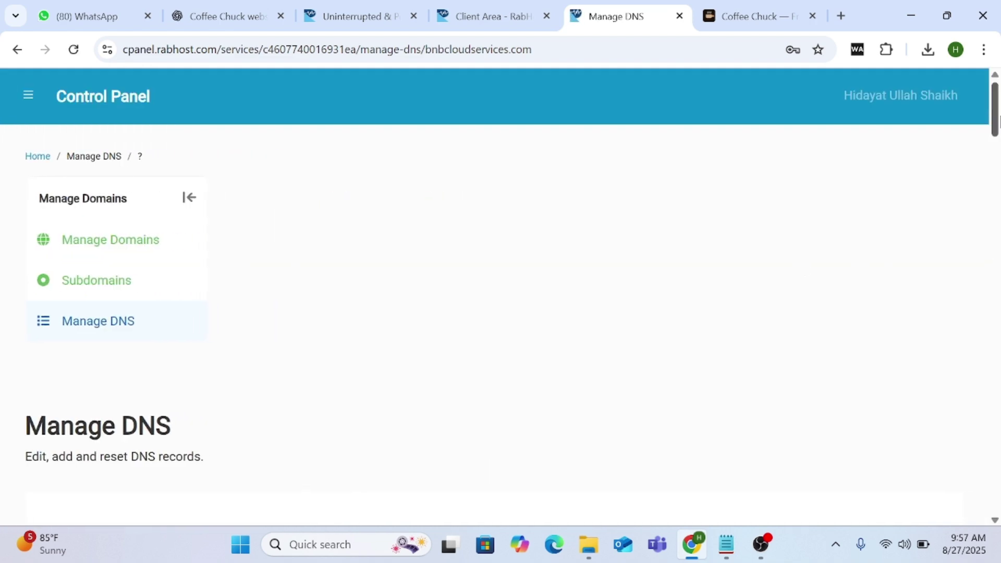
pyautogui.moveTo(997, 119); pyautogui.dragTo(997, 479)
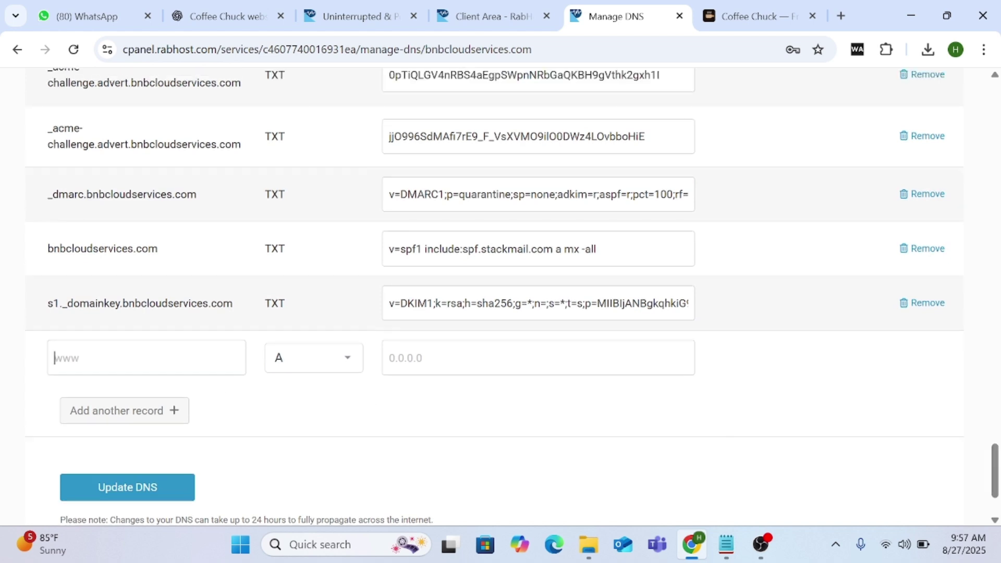
pyautogui.moveTo(47, 249); pyautogui.dragTo(163, 253)
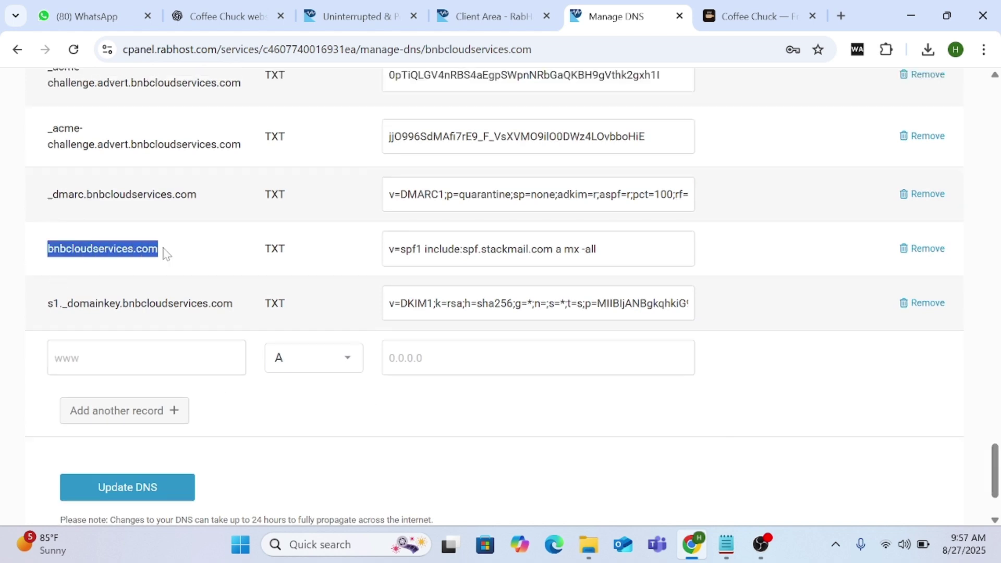
pyautogui.rightClick(163, 253)
pyautogui.click(167, 268)
pyautogui.click(116, 358)
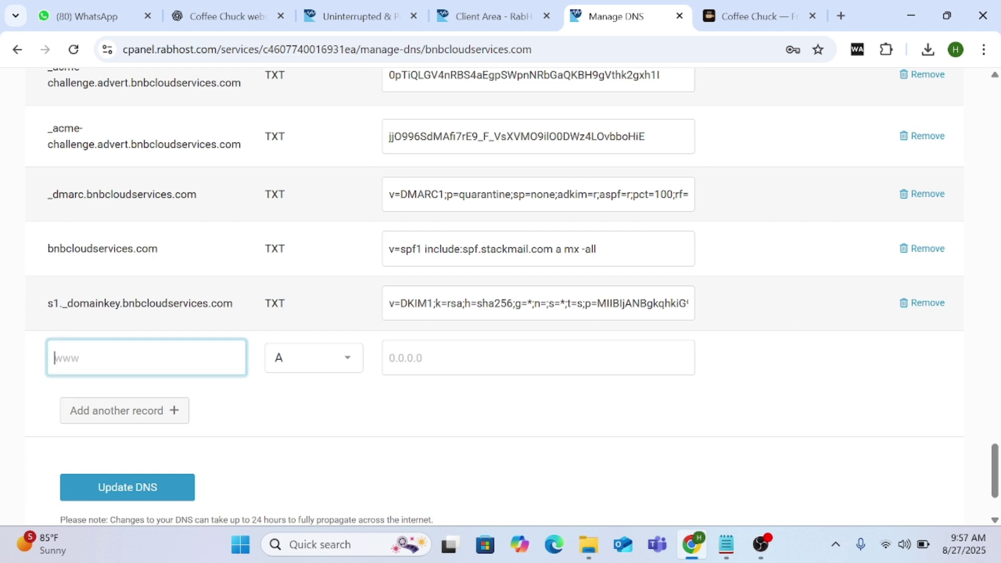
pyautogui.rightClick(116, 358)
pyautogui.click(143, 347)
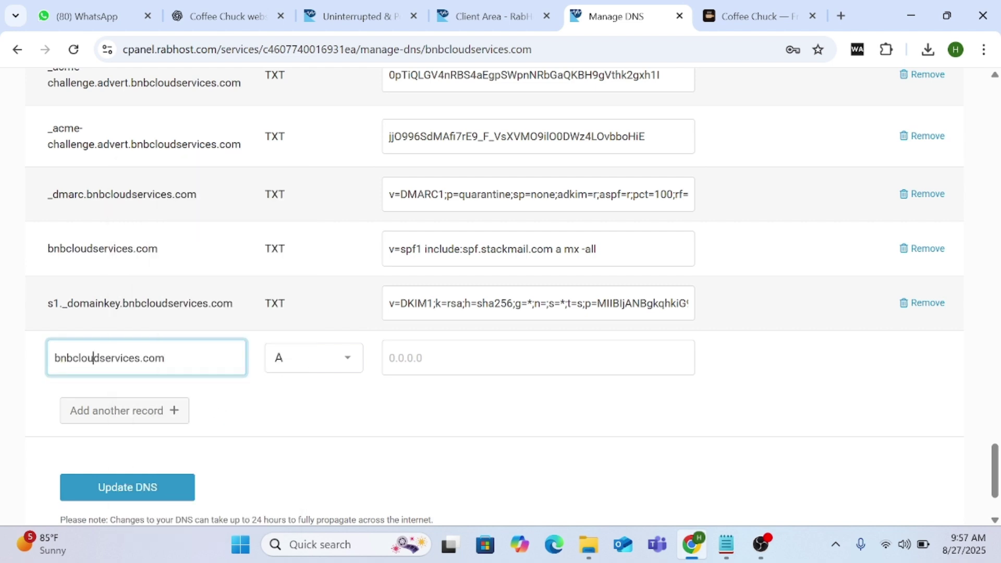
pyautogui.write('coffee')
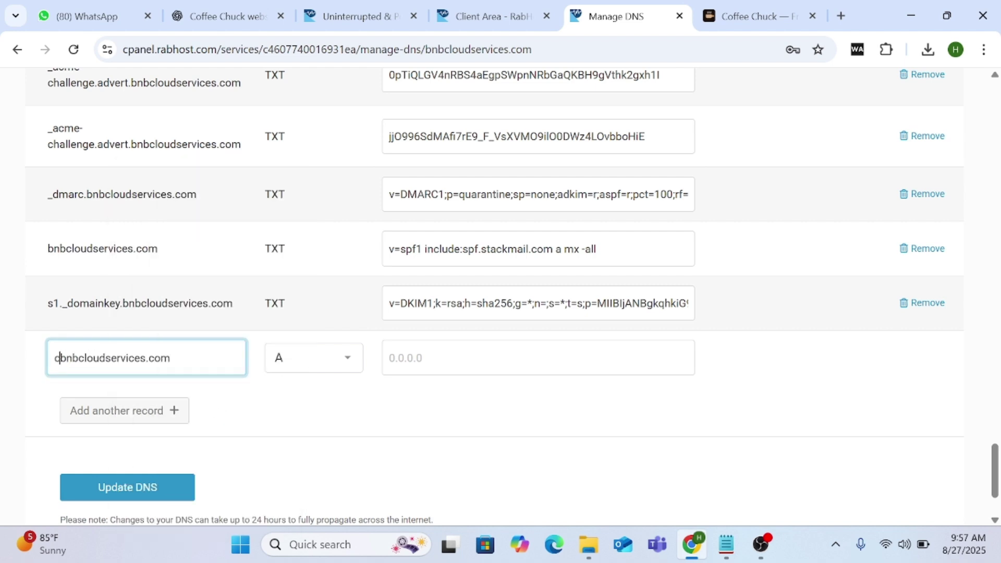
pyautogui.write('.')
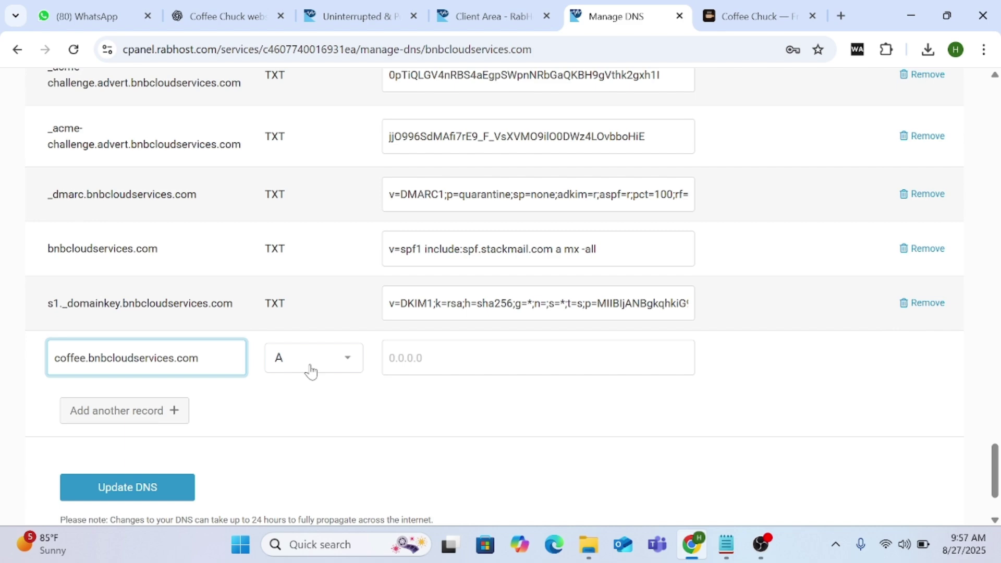
# Copy the IP address 185.151.30.147 from the existing A record of learning.bnbcloudservices.com.
pyautogui.scroll(1, 996, 462)
pyautogui.moveTo(995, 462); pyautogui.dragTo(996, 290)
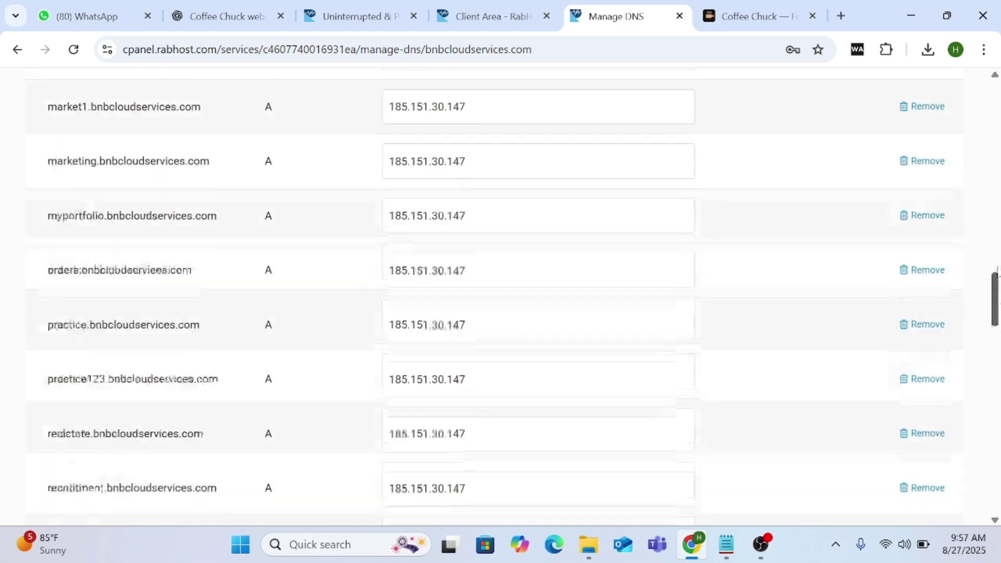
pyautogui.scroll(1, 551, 245)
pyautogui.click(466, 246)
pyautogui.moveTo(467, 246); pyautogui.dragTo(363, 249)
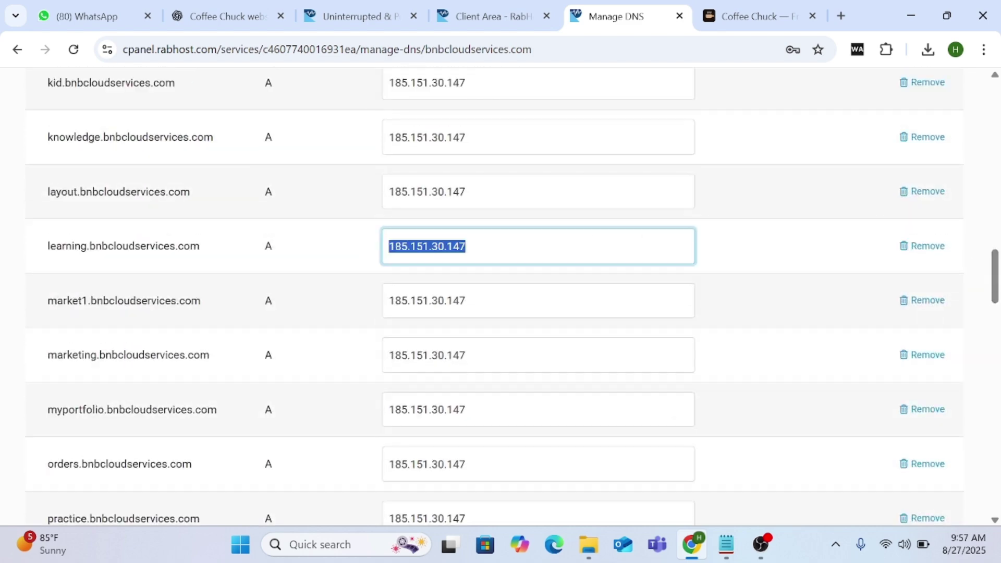
pyautogui.rightClick(428, 246)
pyautogui.click(454, 286)
# Paste 185.151.30.147 as the value of the new coffee.bnbcloudservices.com A record and save the DNS changes.
pyautogui.scroll(-6, 999, 360)
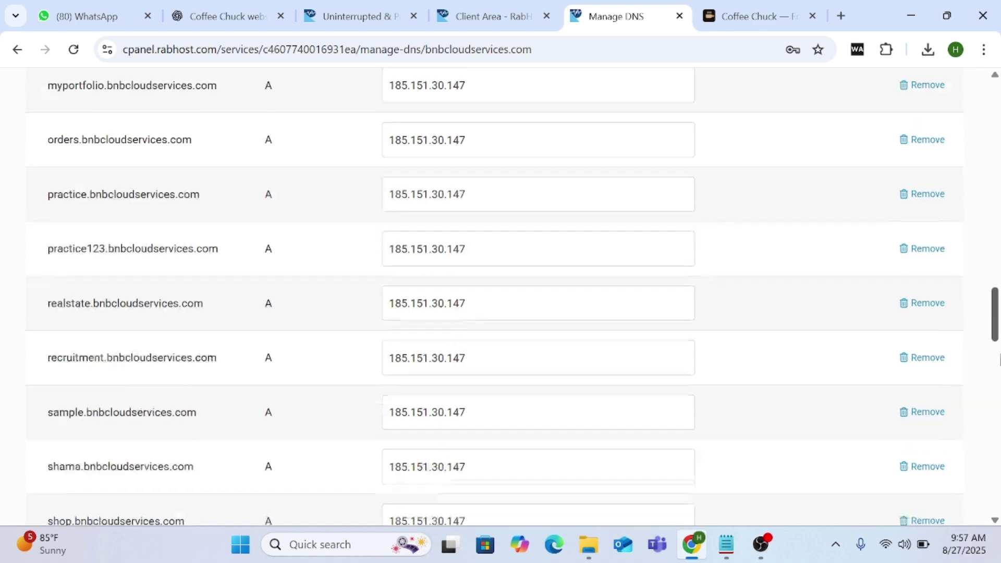
pyautogui.scroll(-10, 999, 360)
pyautogui.click(519, 240)
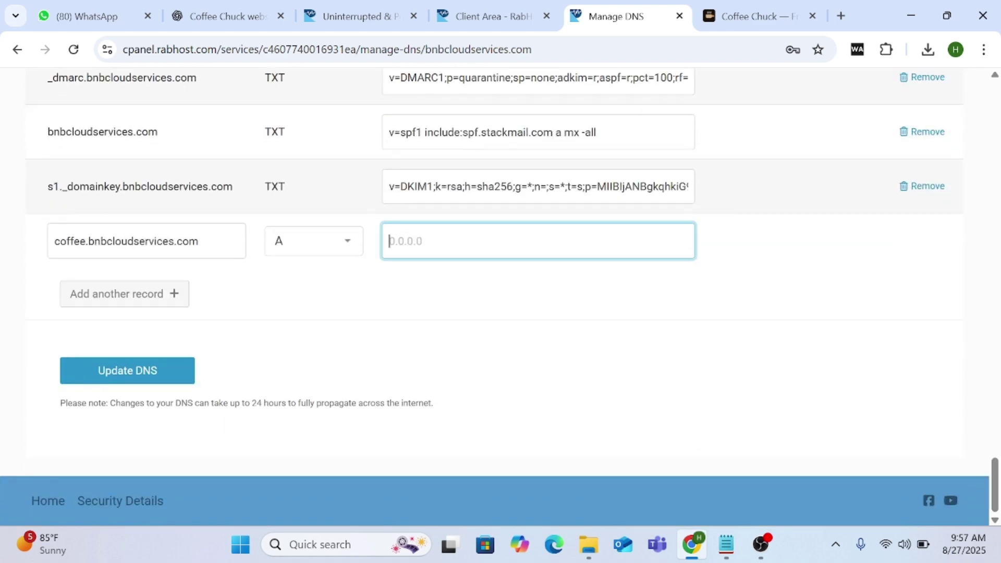
pyautogui.rightClick(442, 241)
pyautogui.click(489, 346)
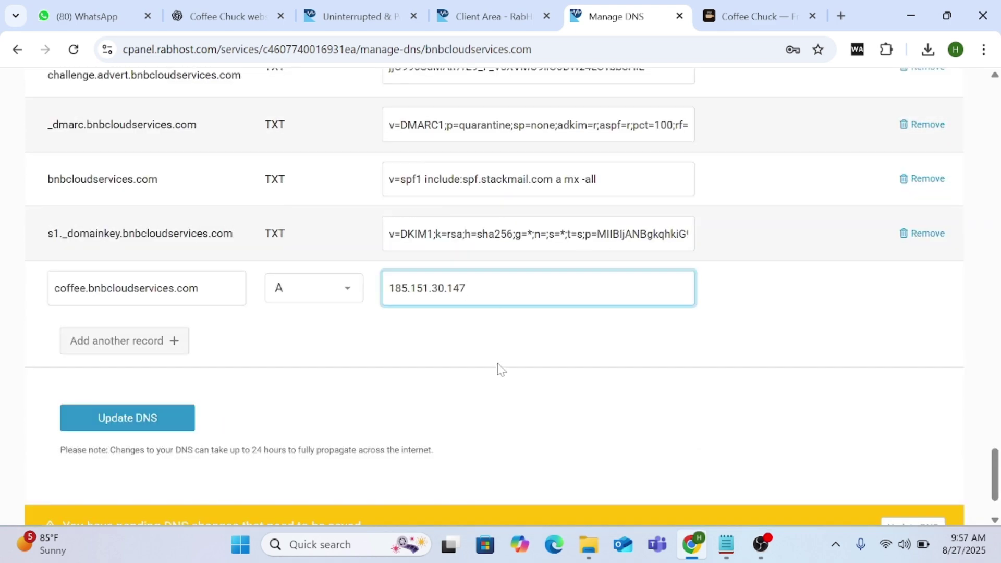
pyautogui.click(119, 420)
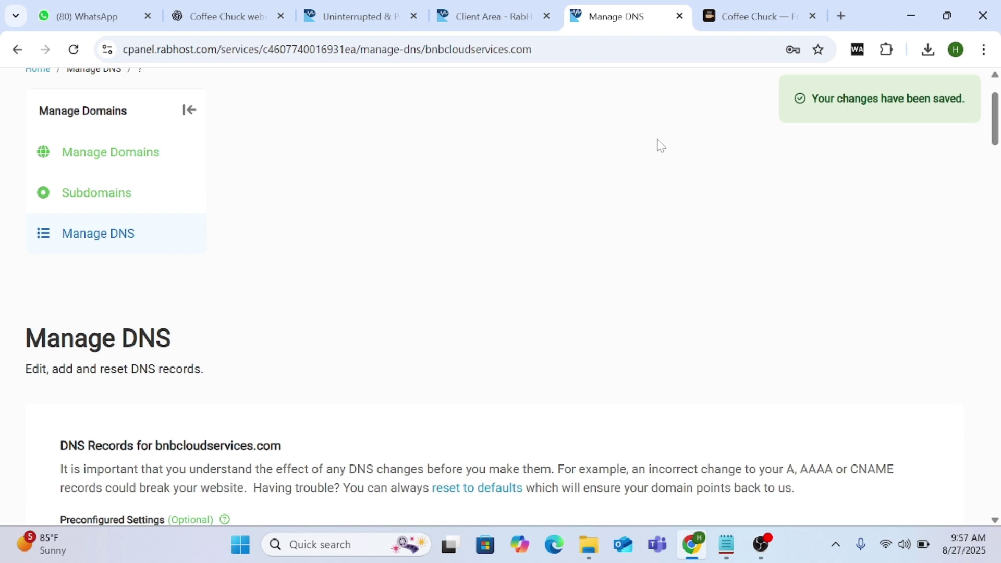
# Return to the bnbcloudservices.com hosting package and open the public_html/coffee folder in its File Manager.
pyautogui.scroll(2, 995, 125)
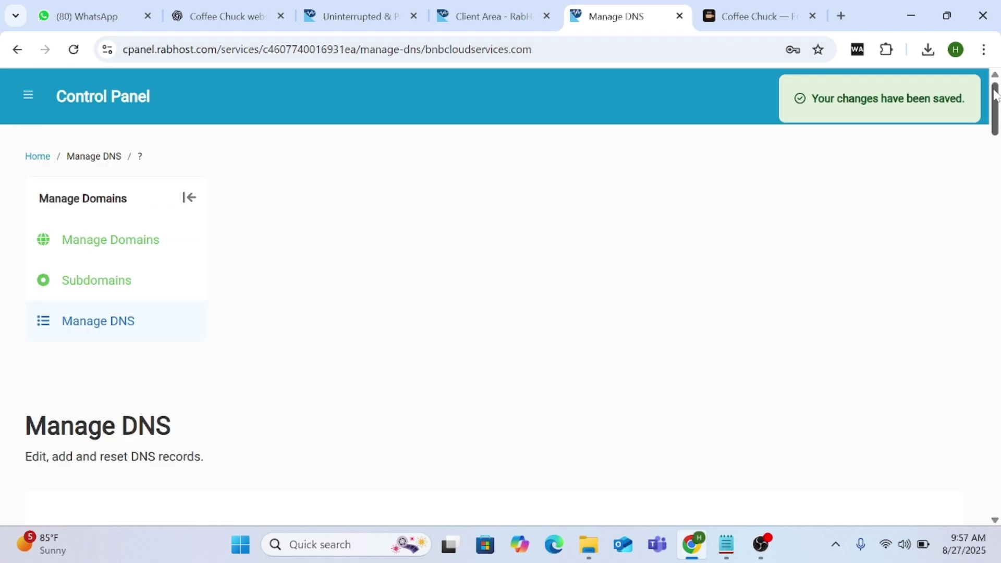
pyautogui.click(89, 104)
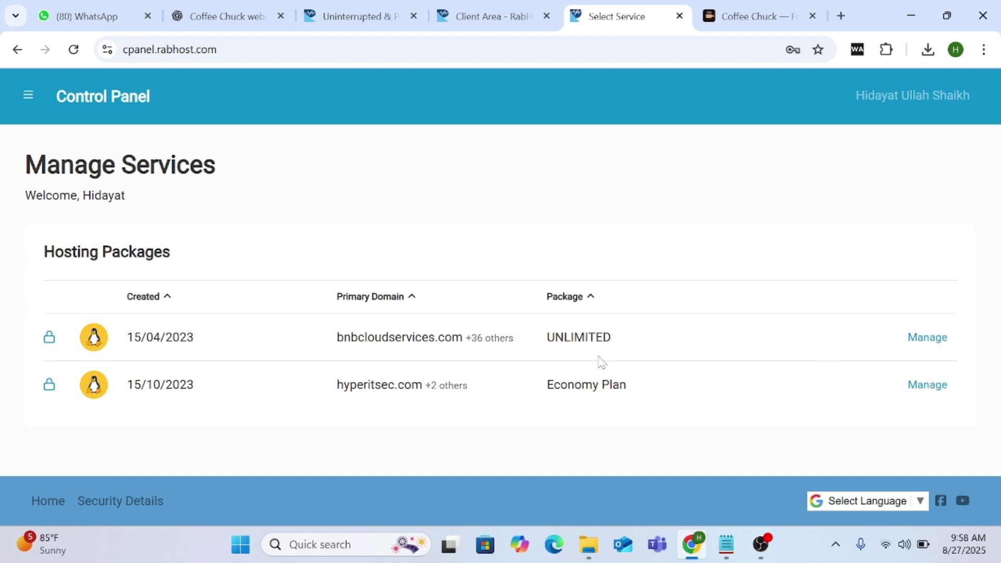
pyautogui.click(924, 339)
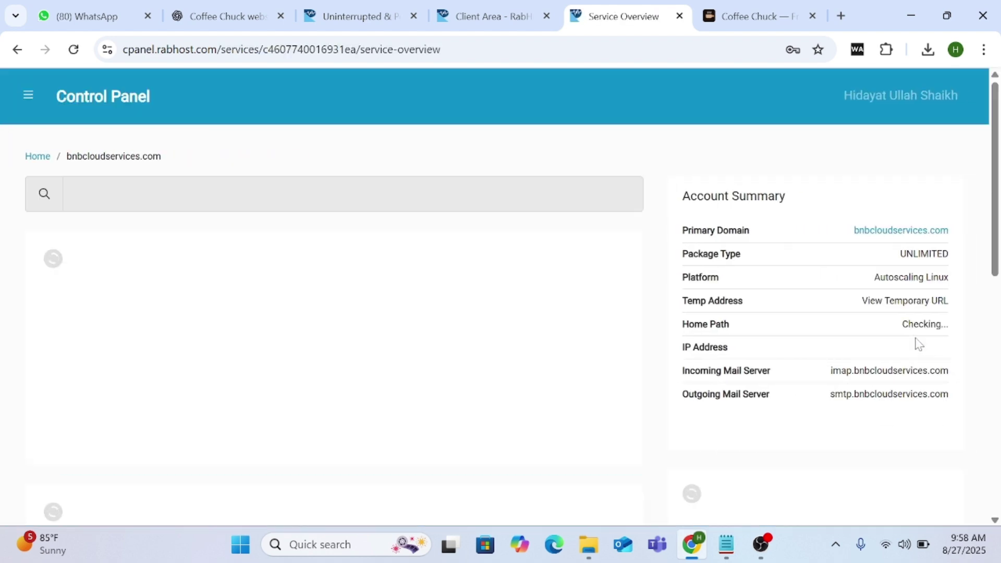
pyautogui.click(76, 452)
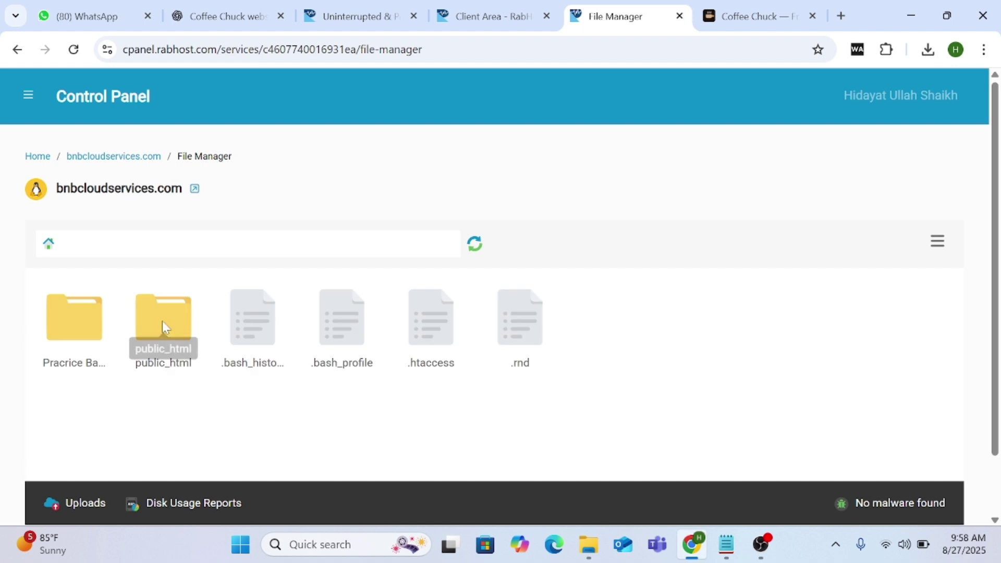
pyautogui.doubleClick(174, 329)
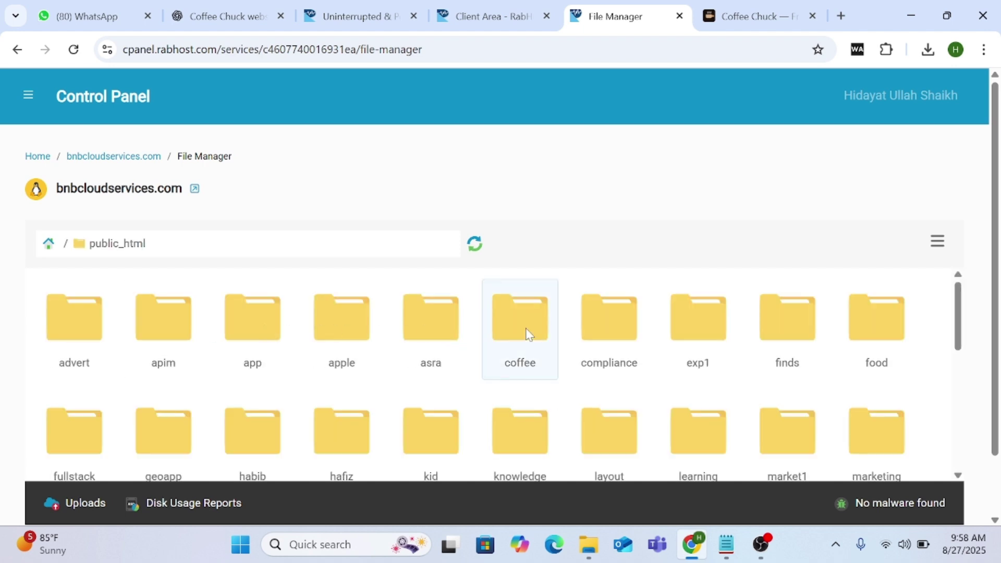
pyautogui.doubleClick(529, 334)
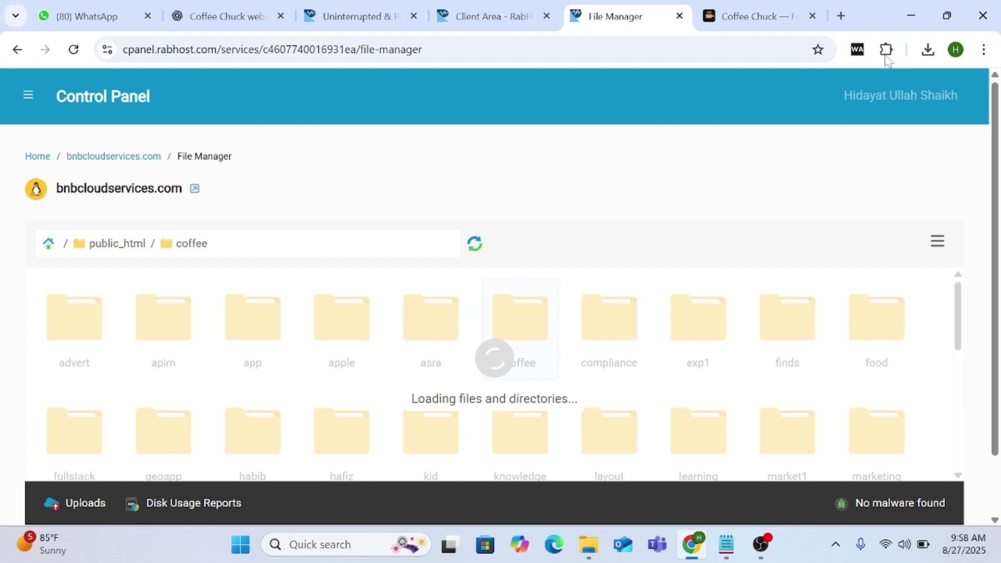
# Upload test.html from the Desktop into the coffee folder and close the uploads list.
pyautogui.click(88, 502)
pyautogui.click(250, 437)
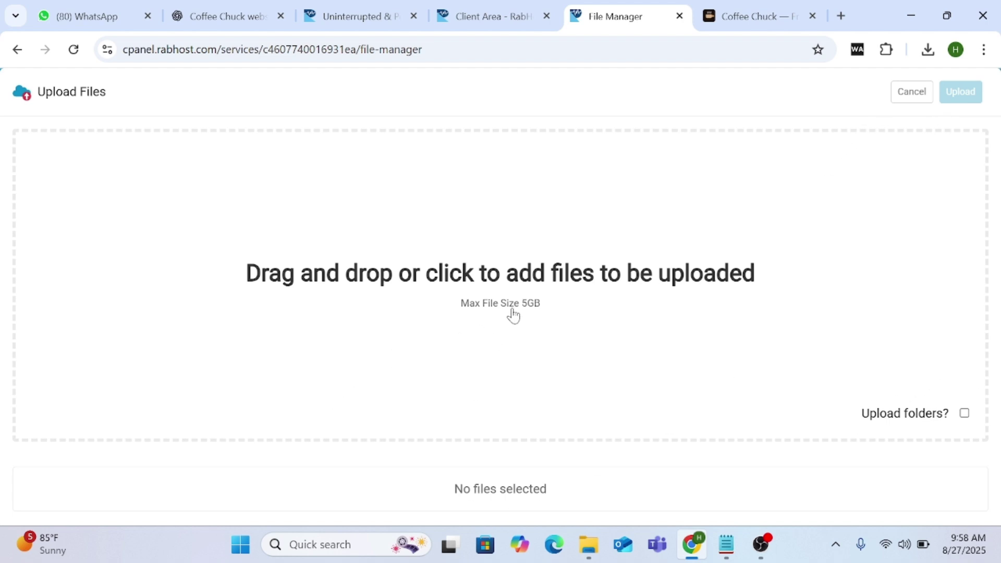
pyautogui.click(515, 315)
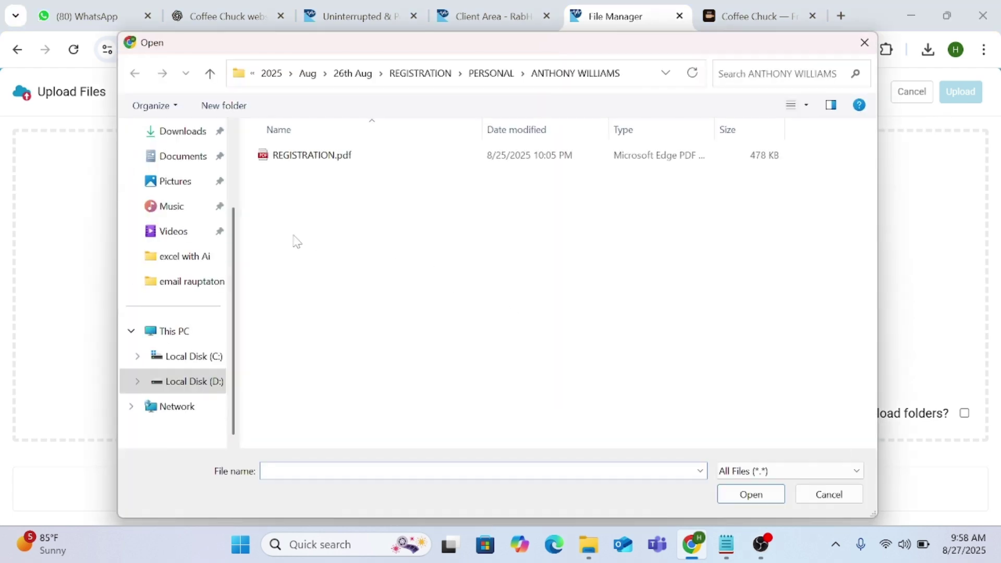
pyautogui.scroll(4, 211, 188)
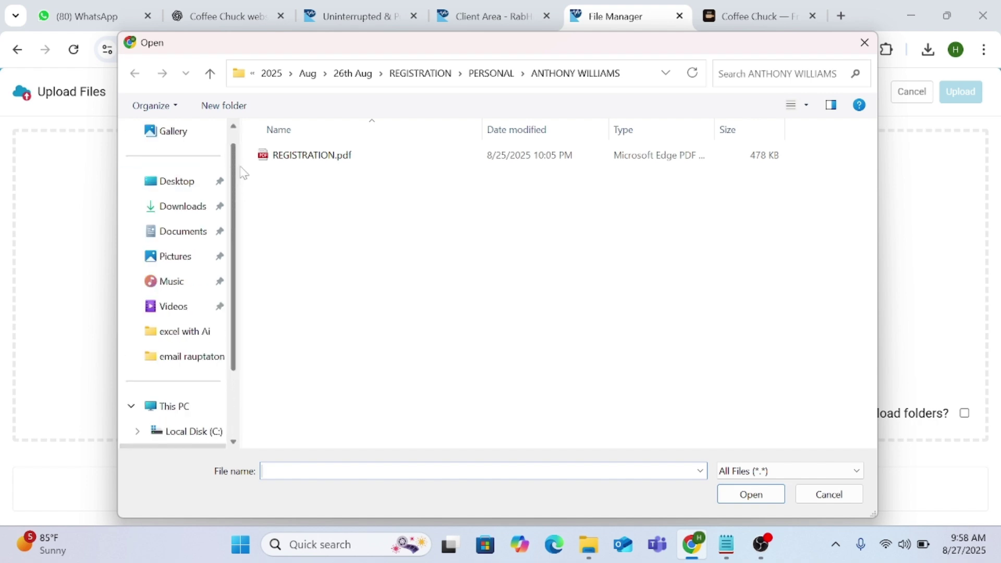
pyautogui.click(191, 222)
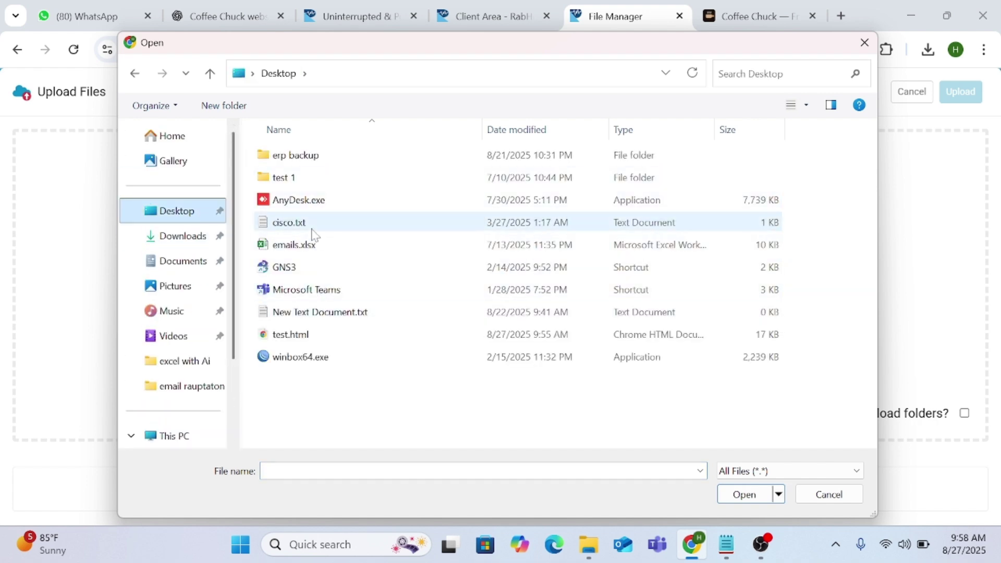
pyautogui.doubleClick(310, 340)
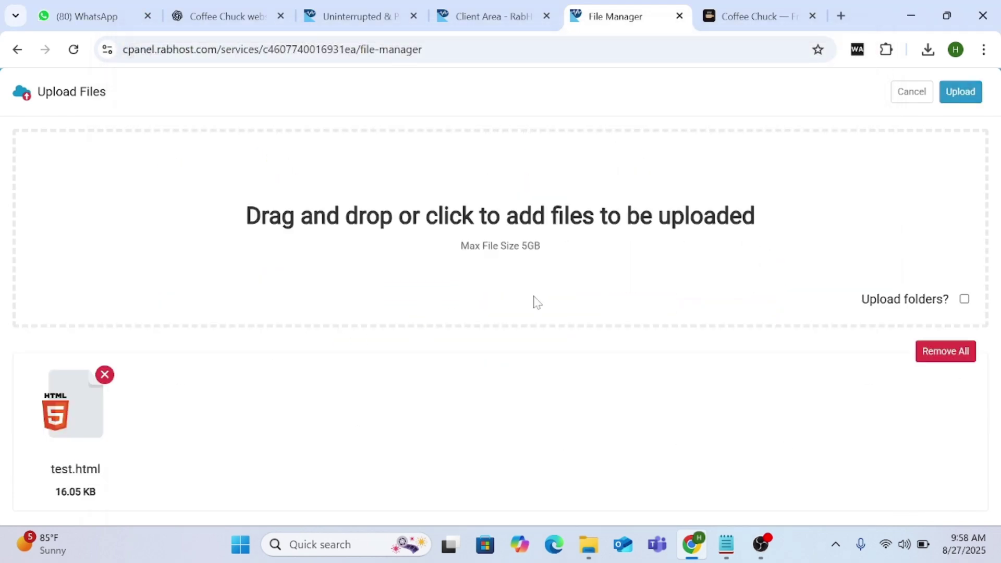
pyautogui.click(959, 93)
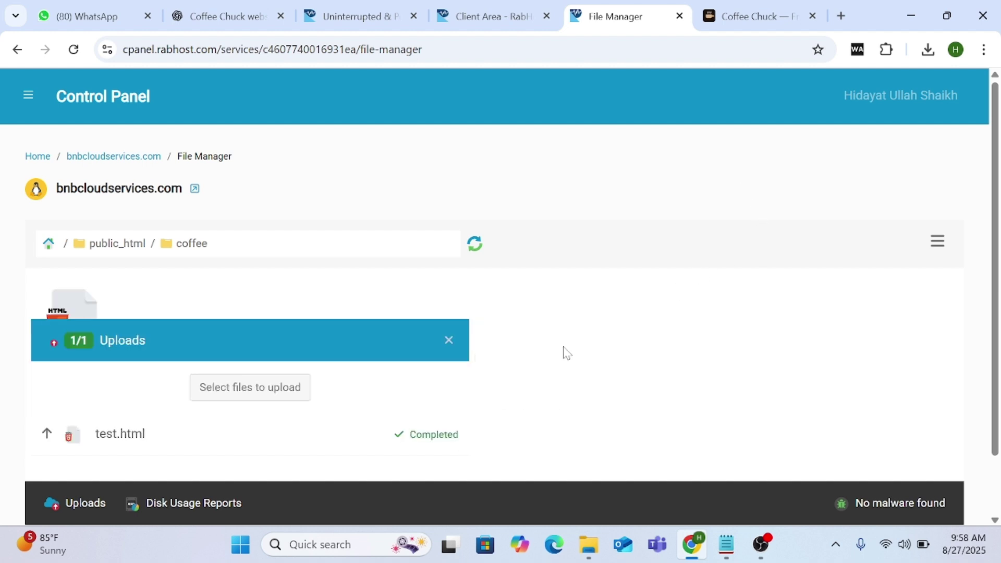
pyautogui.click(448, 340)
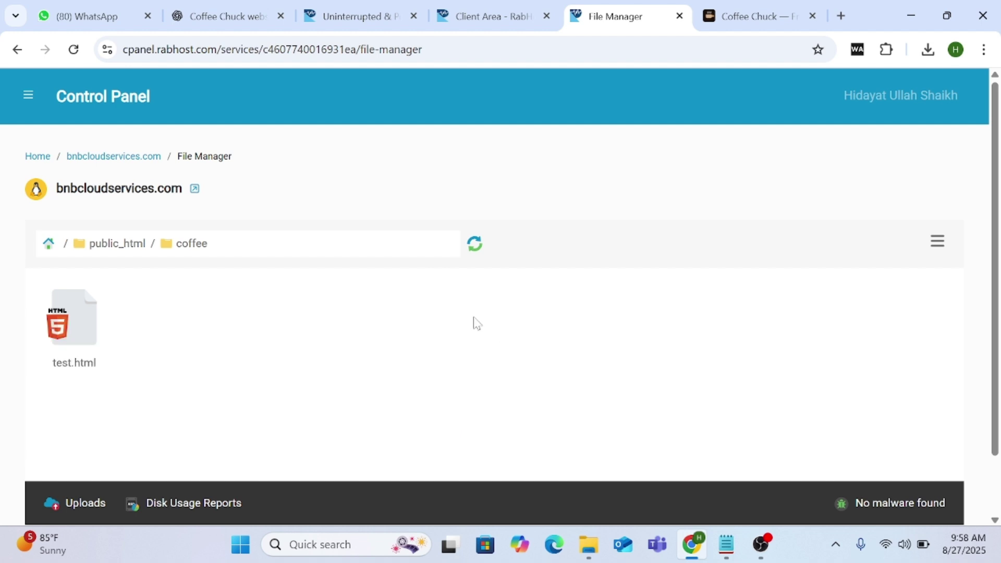
# Copy the domain name bnbcloudservices.com from the File Manager page heading and paste it as the address in a new browser tab.
pyautogui.moveTo(48, 192); pyautogui.dragTo(182, 194)
pyautogui.rightClick(163, 195)
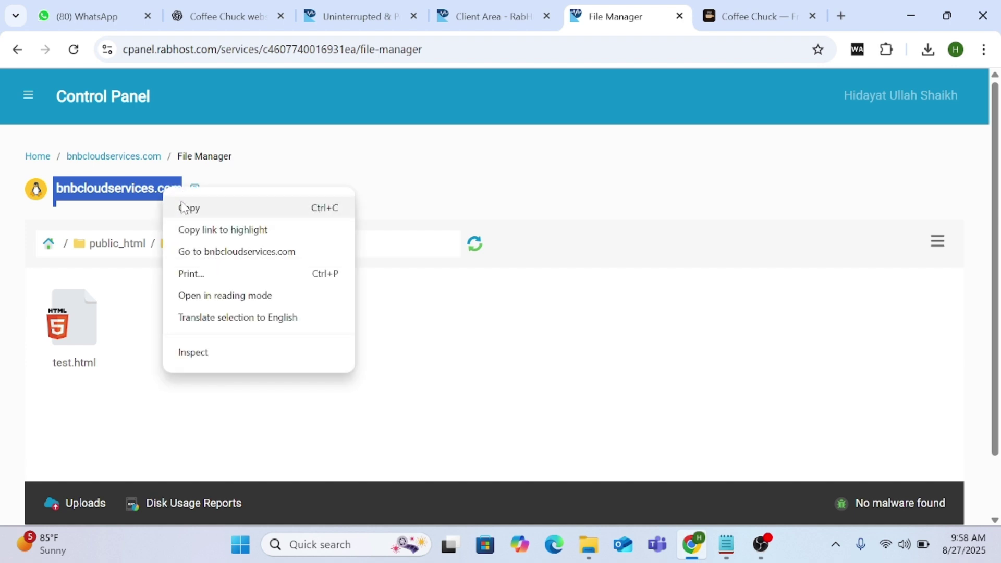
pyautogui.click(189, 208)
pyautogui.click(840, 15)
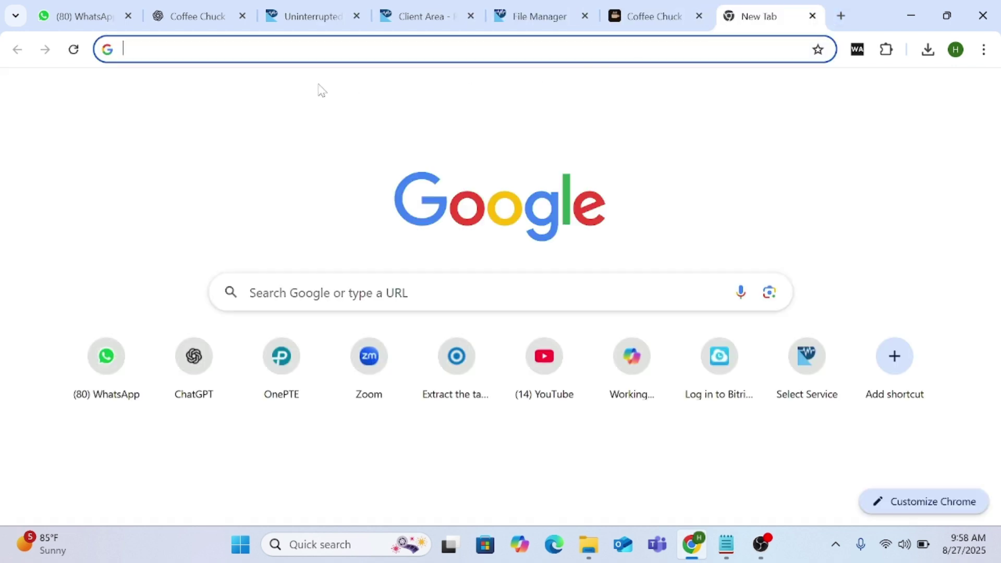
pyautogui.rightClick(235, 50)
pyautogui.click(283, 186)
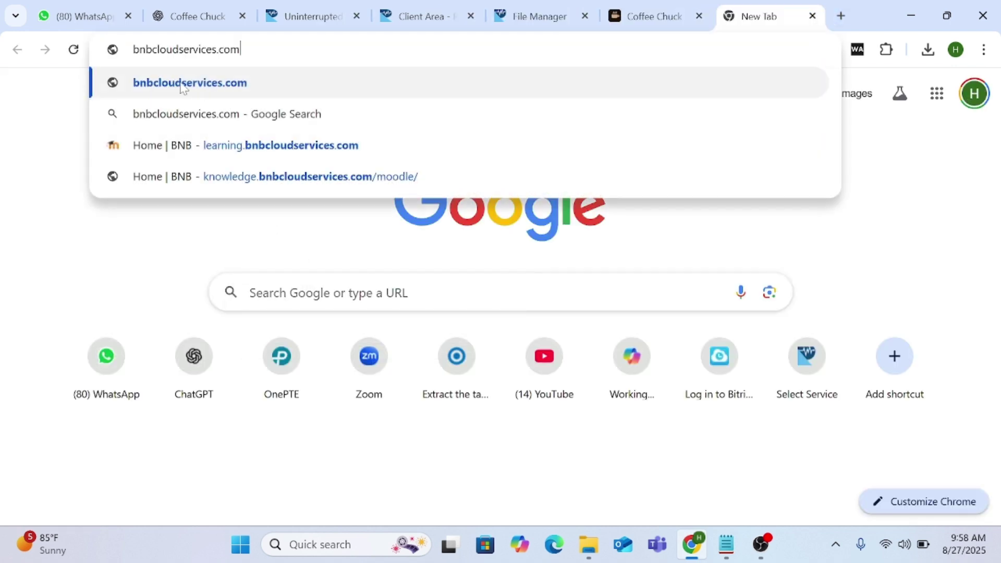
# Prefix the pasted domain with the coffee subdomain and load coffee.bnbcloudservices.com.
pyautogui.press('Home')
pyautogui.write('.co')
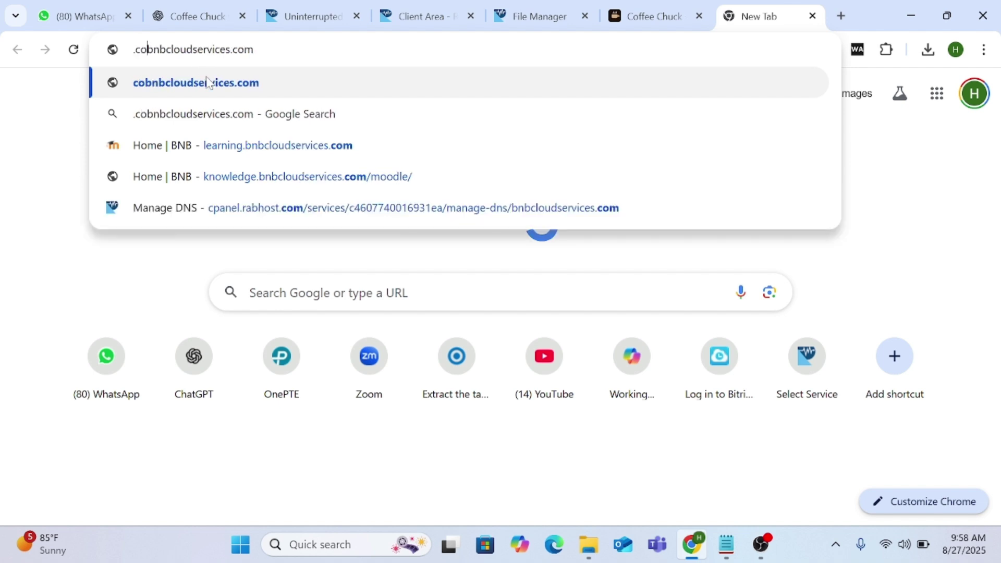
pyautogui.write('ffee')
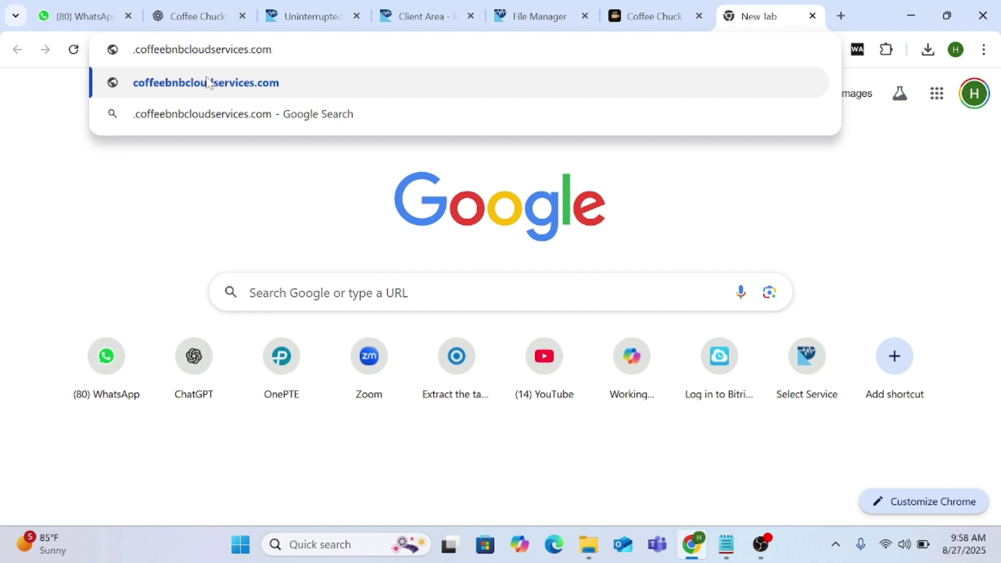
pyautogui.write('.')
pyautogui.press('Home')
pyautogui.press('Delete')
pyautogui.press('Return')
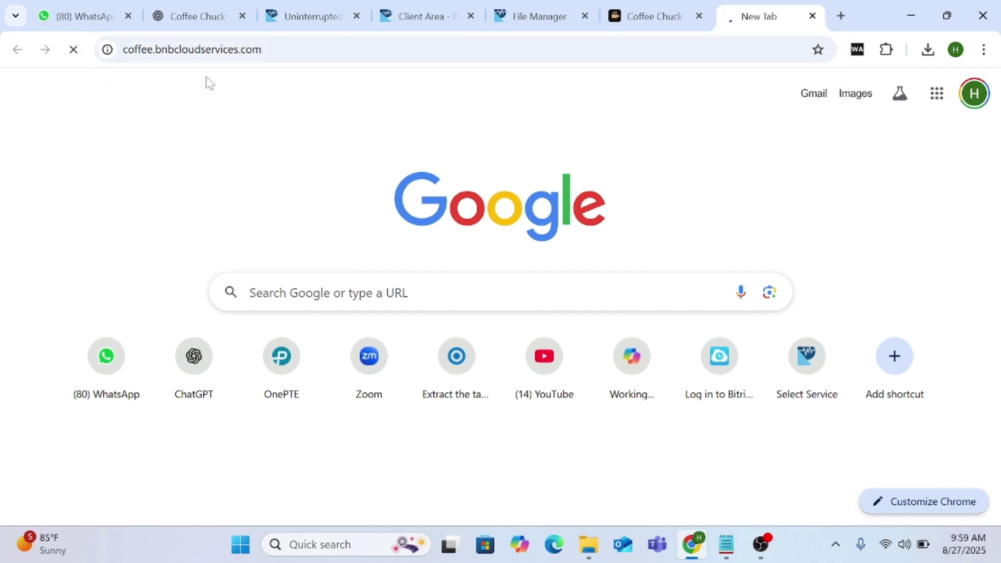
# Append a slash to the coffee.bnbcloudservices.com address and copy the name of the test.html file on the desktop.
pyautogui.click(282, 50)
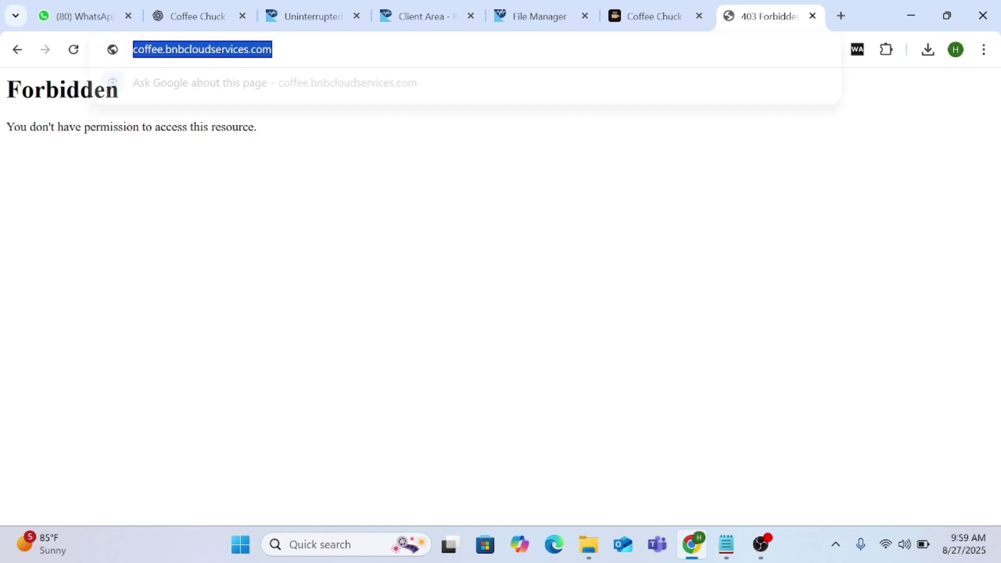
pyautogui.click(308, 49)
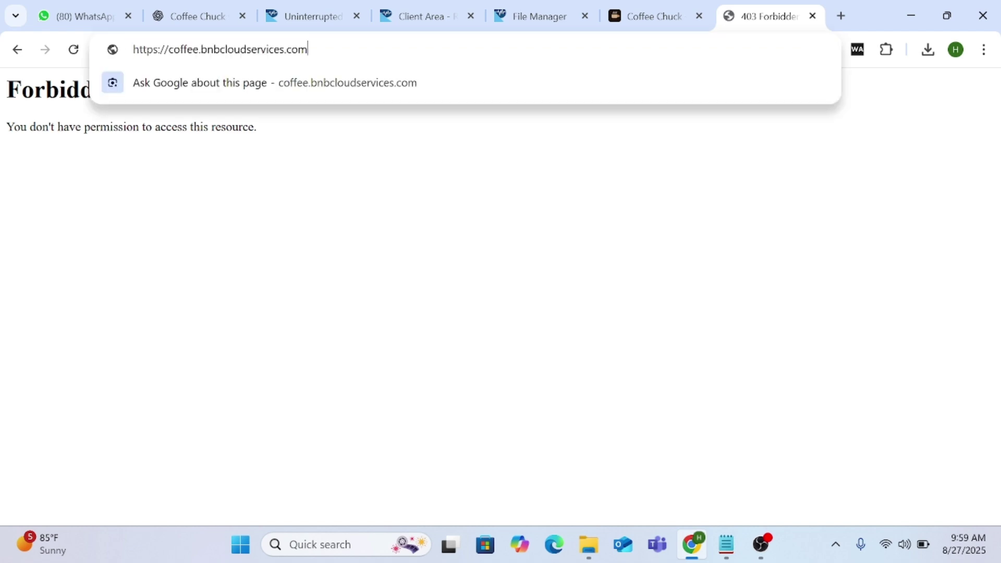
pyautogui.write('/')
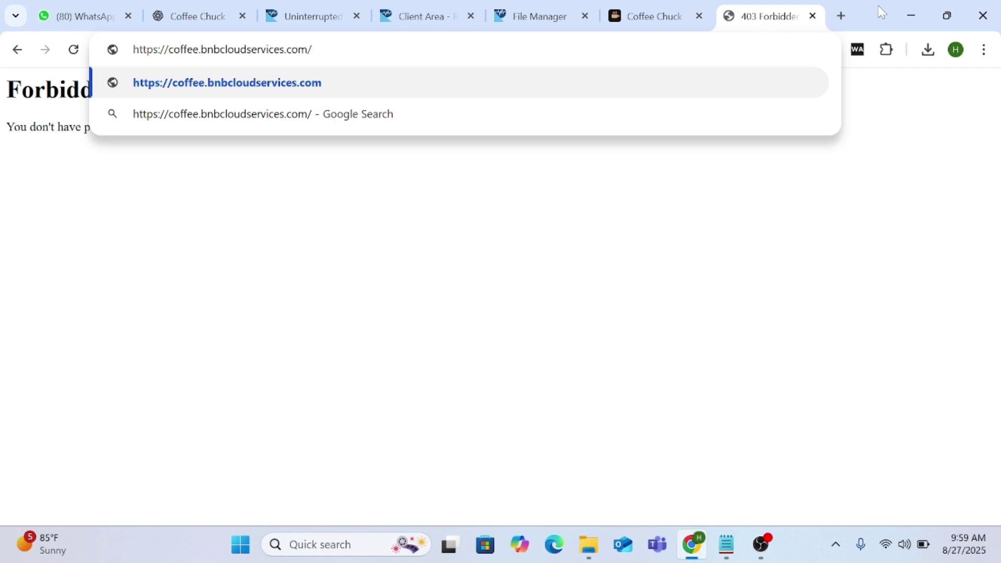
pyautogui.click(910, 20)
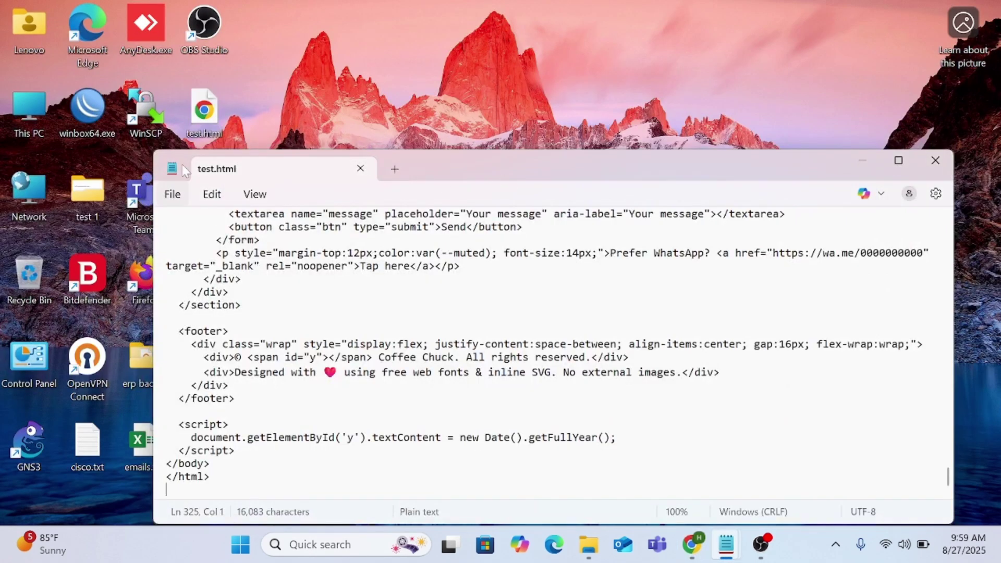
pyautogui.click(208, 118)
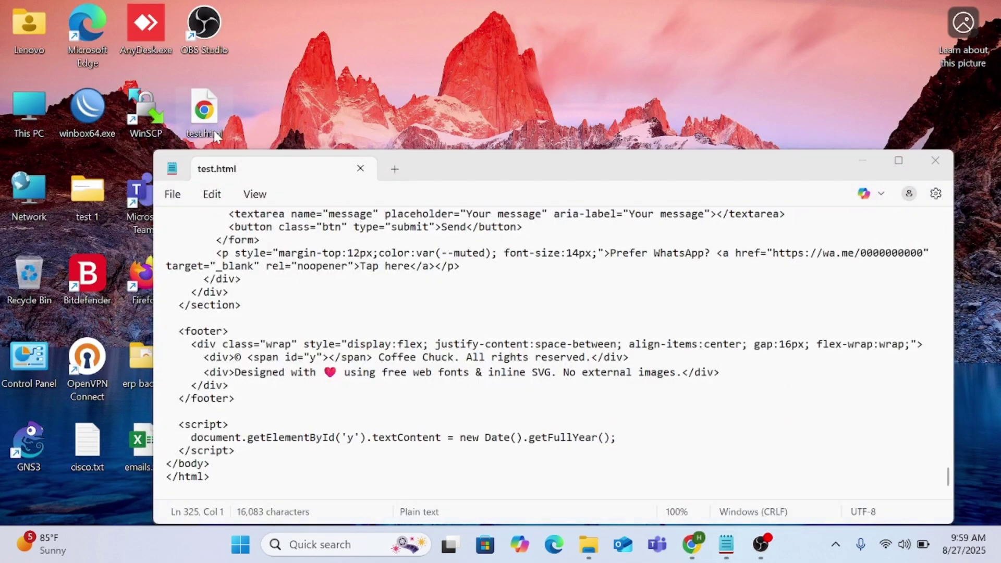
pyautogui.click(206, 133)
pyautogui.moveTo(222, 134); pyautogui.dragTo(190, 134)
pyautogui.rightClick(197, 134)
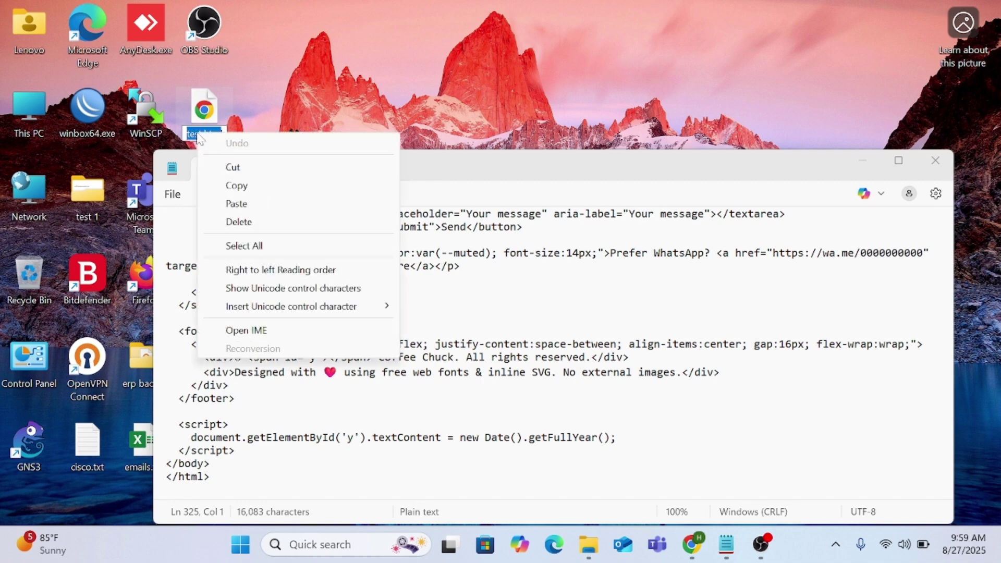
pyautogui.click(223, 183)
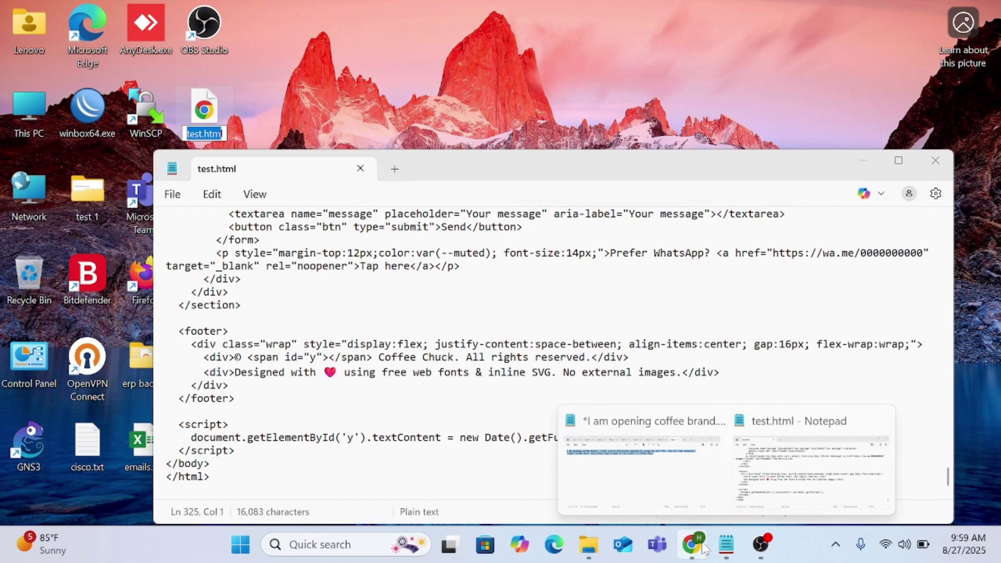
pyautogui.moveTo(696, 549)
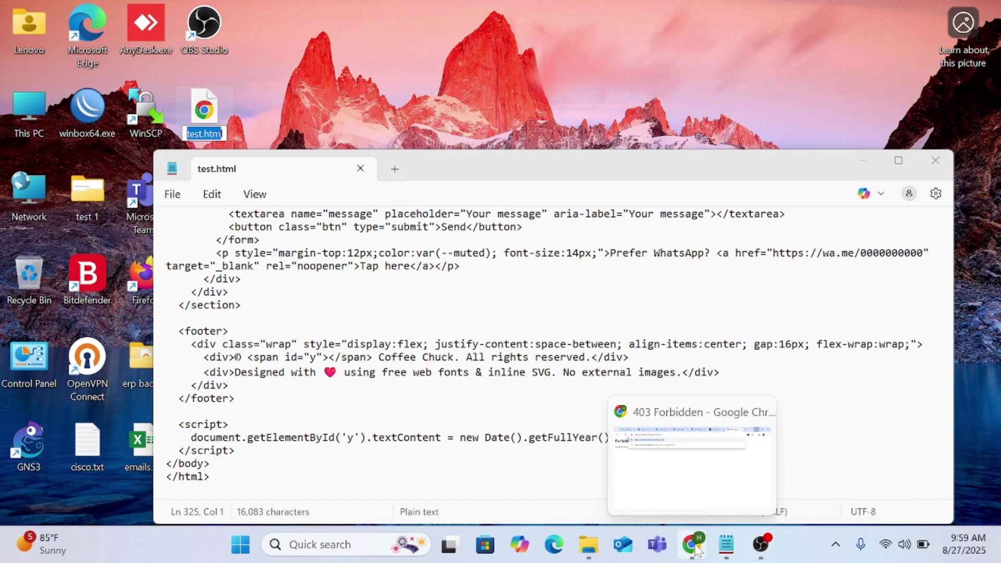
pyautogui.click(690, 501)
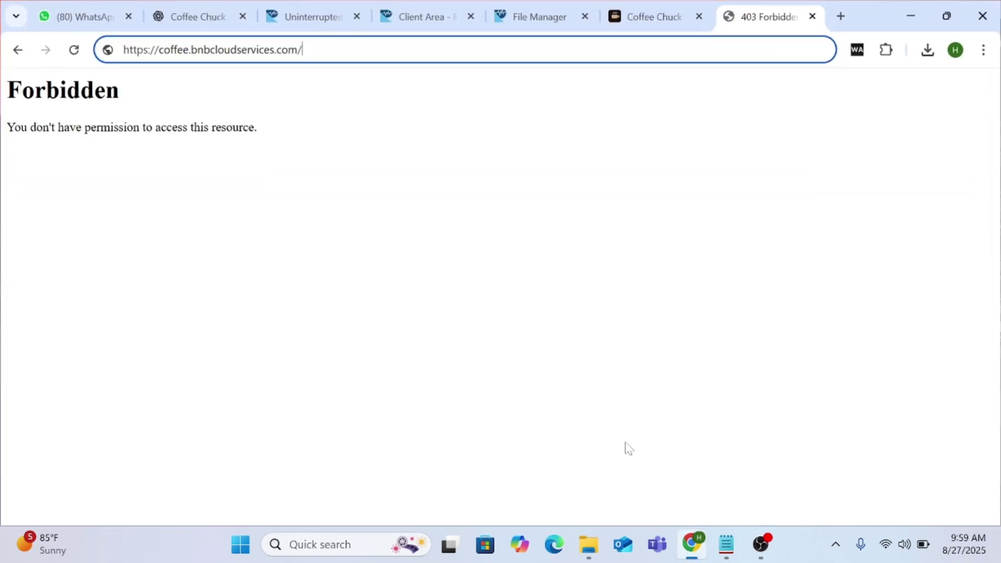
pyautogui.rightClick(352, 51)
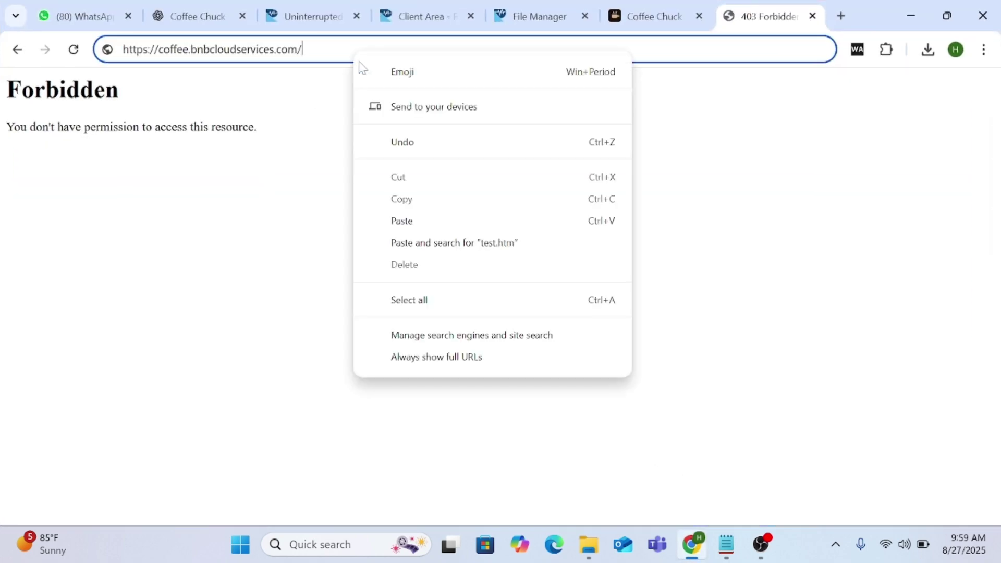
pyautogui.click(407, 219)
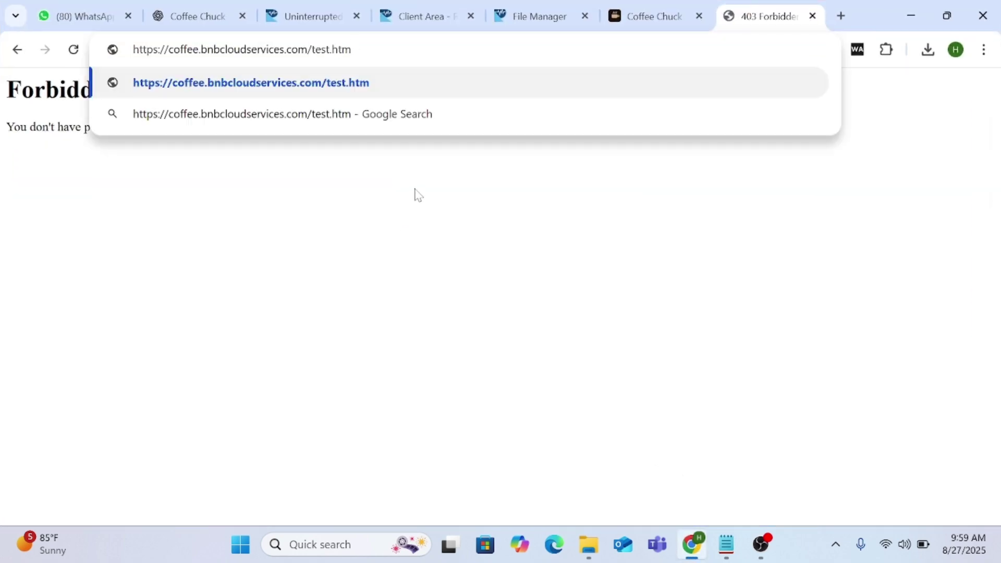
pyautogui.press('Return')
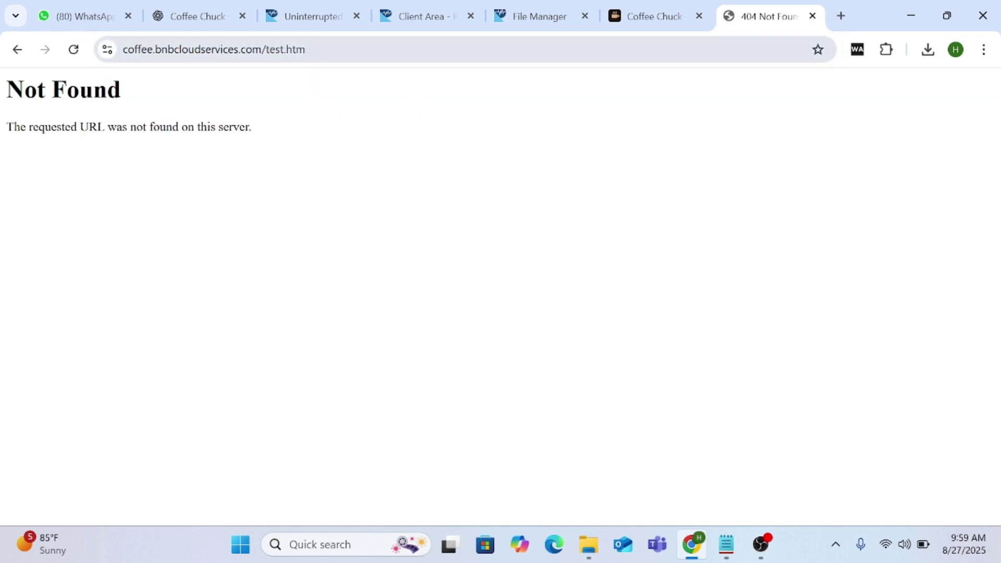
pyautogui.click(224, 49)
pyautogui.press('End')
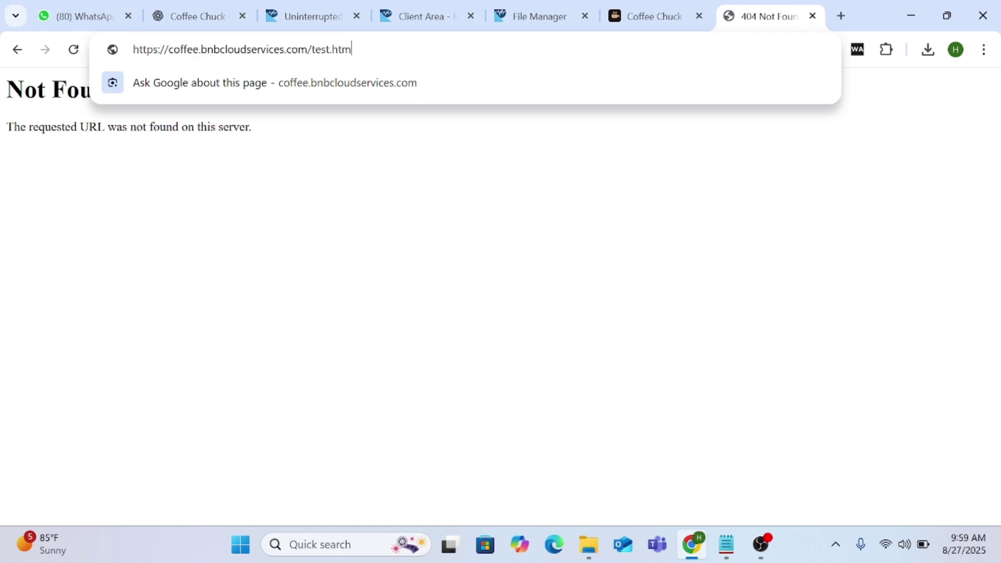
pyautogui.write('l')
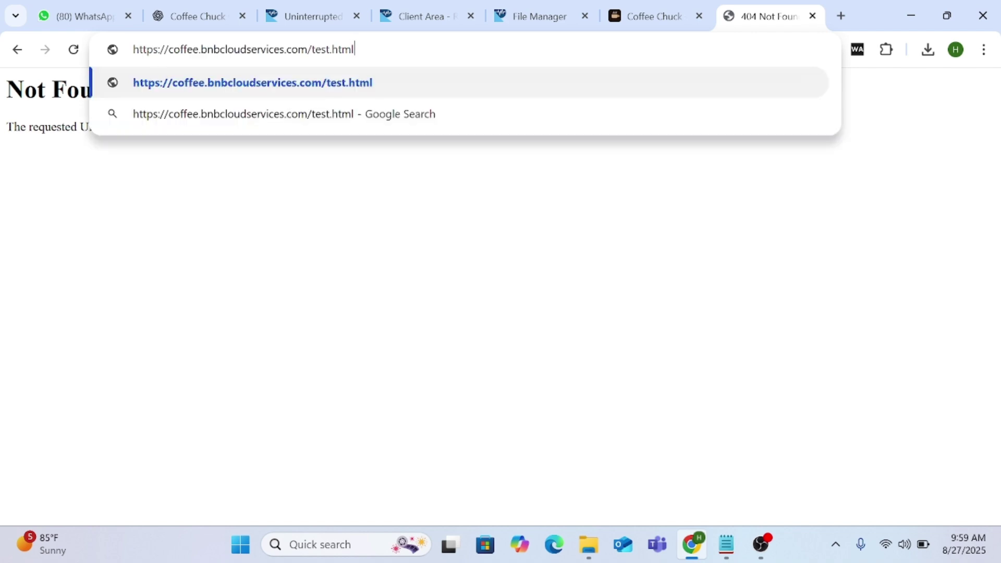
pyautogui.press('Return')
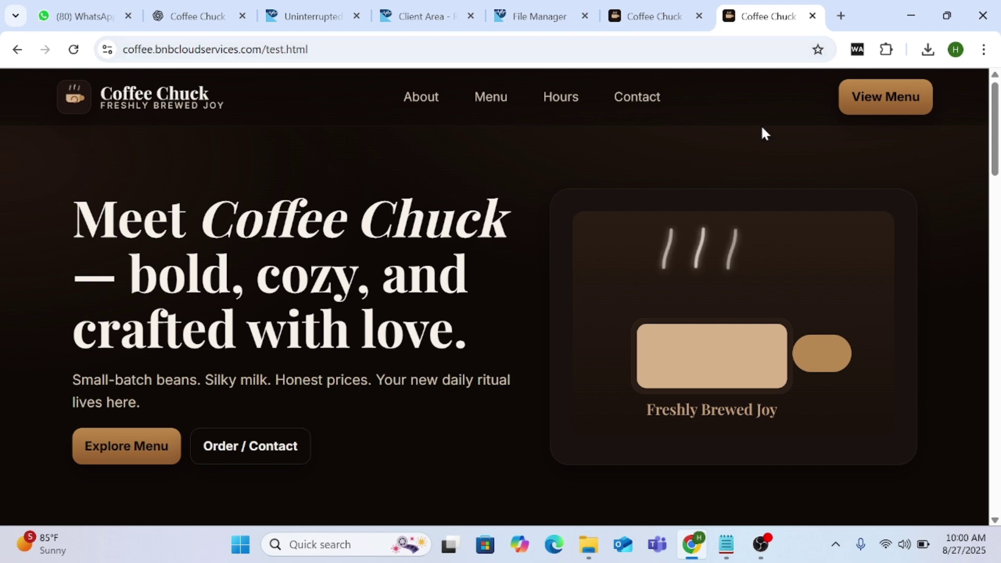
pyautogui.click(761, 544)
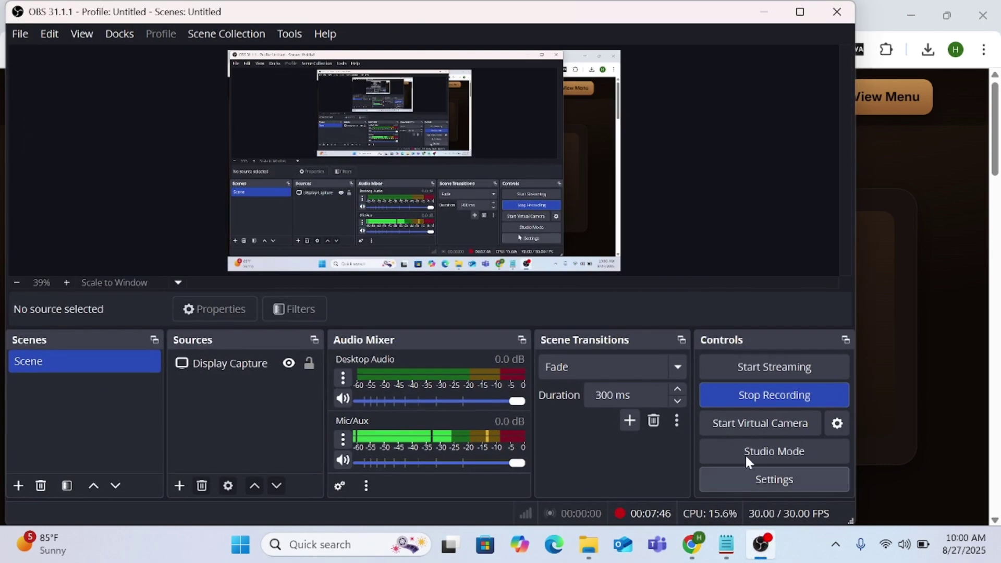